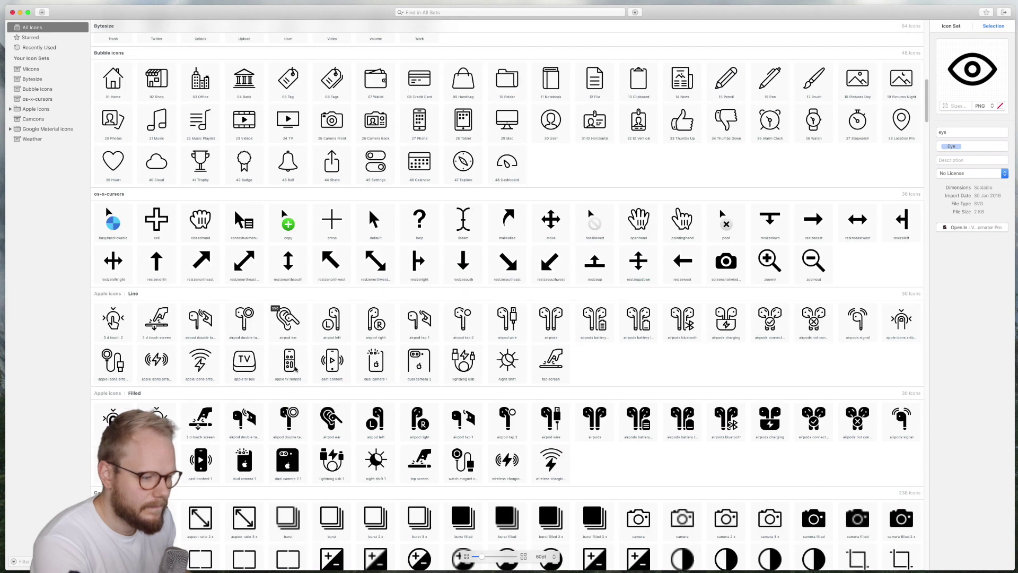
Step: Copy the cast content icon from the IconJar library
{"action": "left_click", "coordinate": [332, 359]}
{"action": "right_click", "coordinate": [334, 362]}
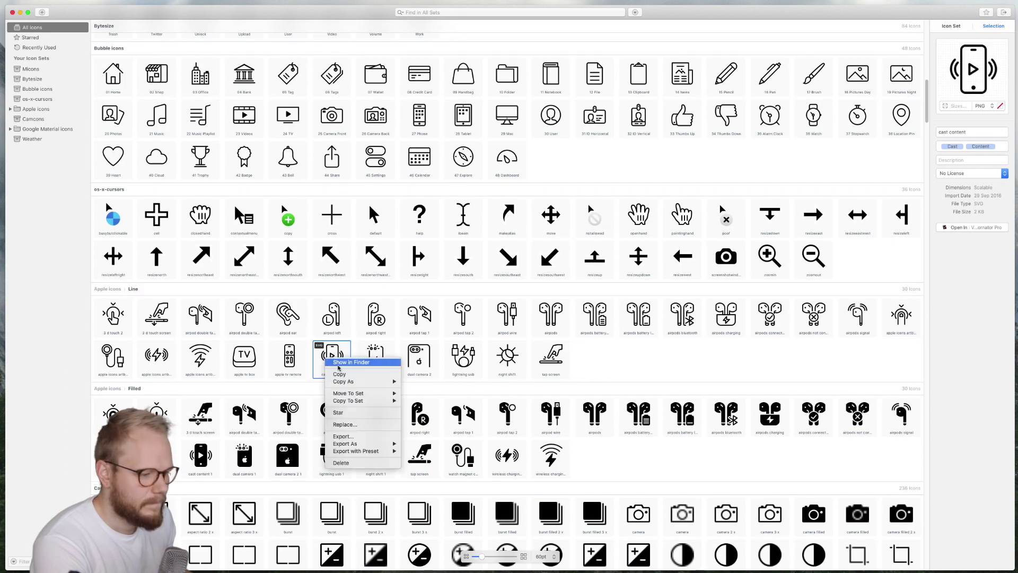
{"action": "left_click", "coordinate": [360, 374]}
Step: Paste the icon into Sketch and set its outline colour to red FF6E6E
{"action": "key", "text": "super+2"}
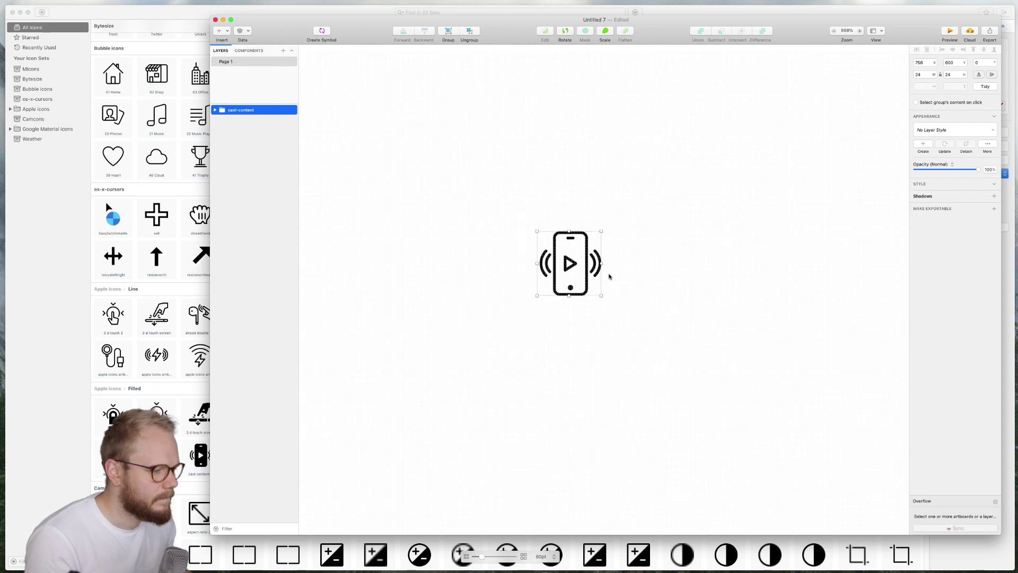
{"action": "key", "text": "super+a"}
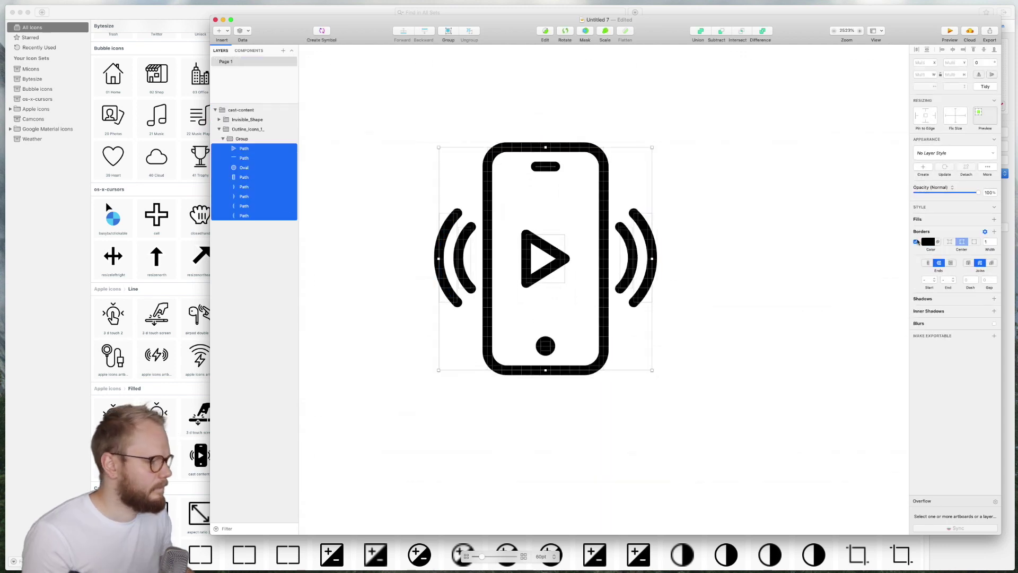
{"action": "left_click", "coordinate": [928, 242]}
{"action": "type", "text": "FF6E6E"}
{"action": "key", "text": "Return"}
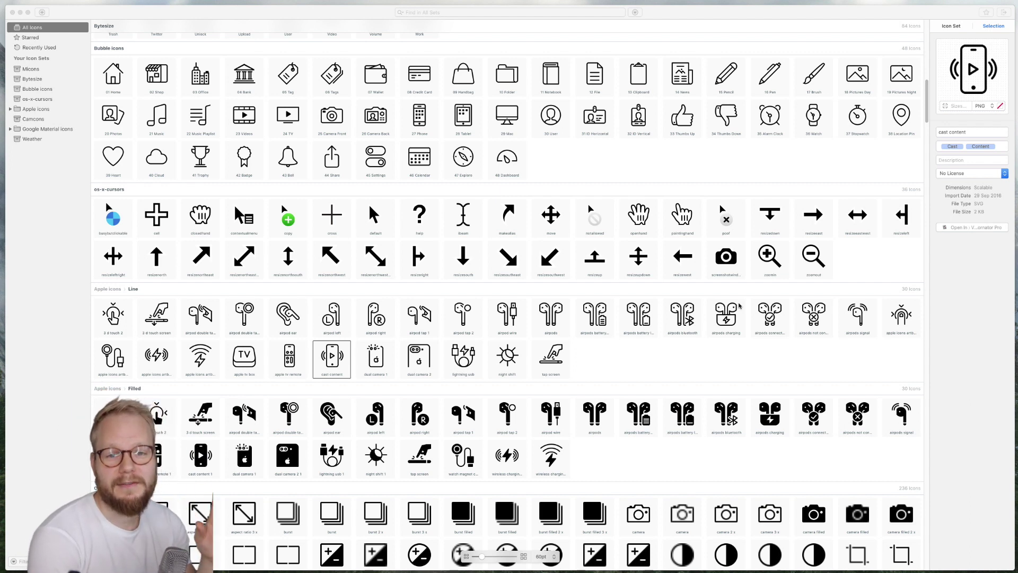
Step: Scroll up through the IconJar icon grid
{"action": "scroll", "coordinate": [459, 196], "scroll_direction": "up", "scroll_amount": 3}
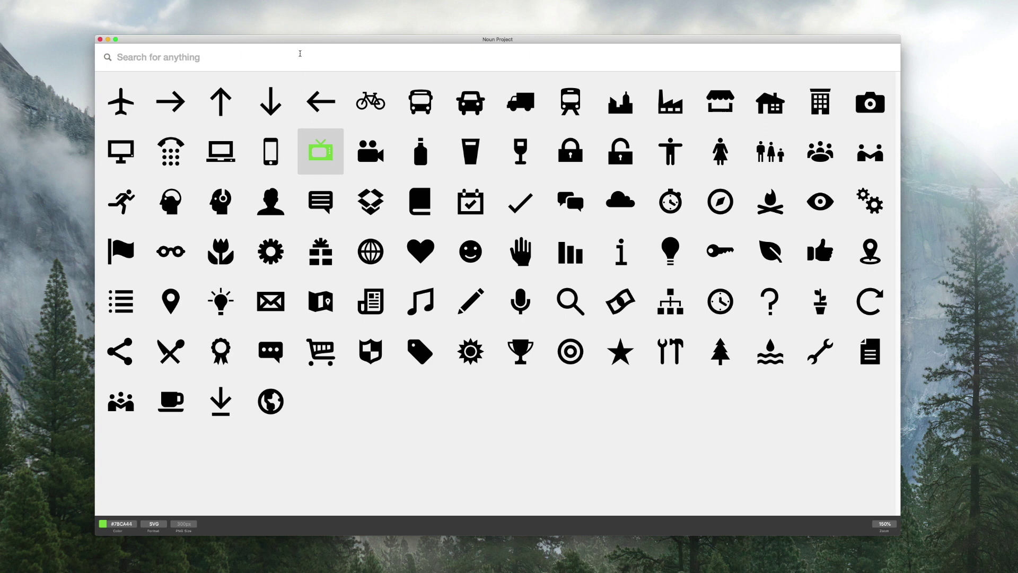
Step: Search Noun Project for 'play' and drag the circled play icon onto the desktop
{"action": "type", "text": "play"}
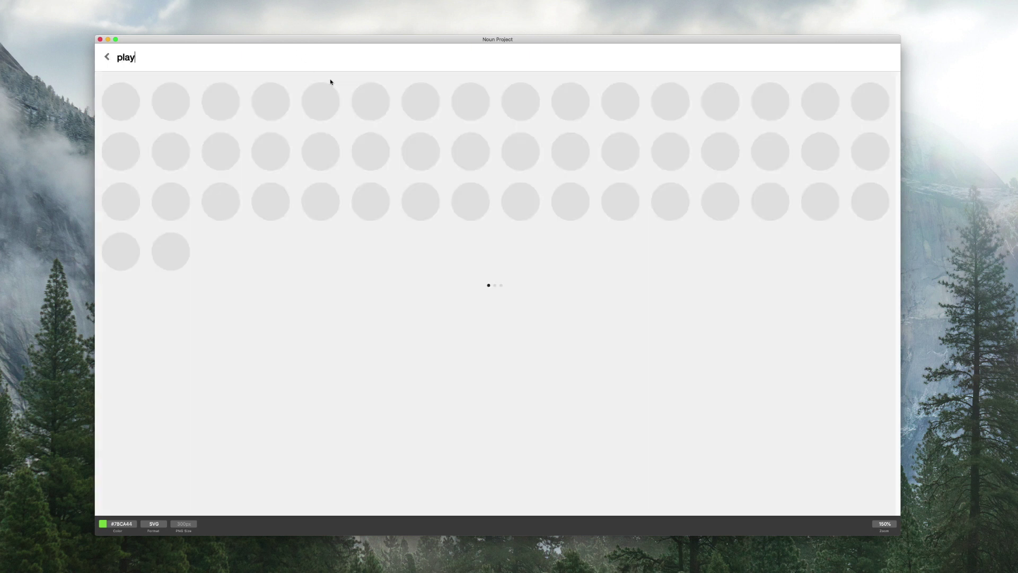
{"action": "scroll", "coordinate": [461, 288], "scroll_direction": "down", "scroll_amount": 5}
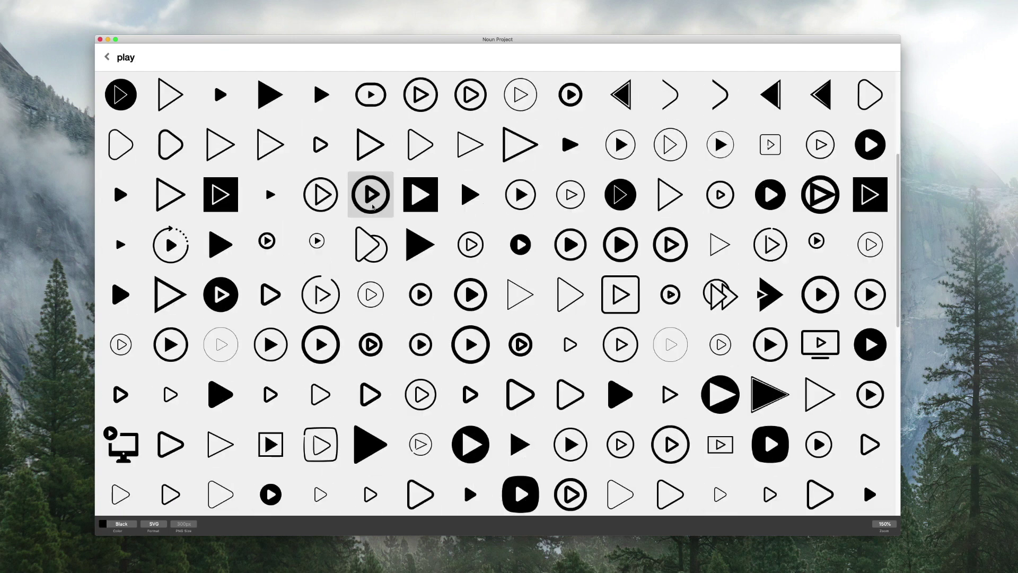
{"action": "left_click_drag", "start_coordinate": [370, 194], "coordinate": [34, 162]}
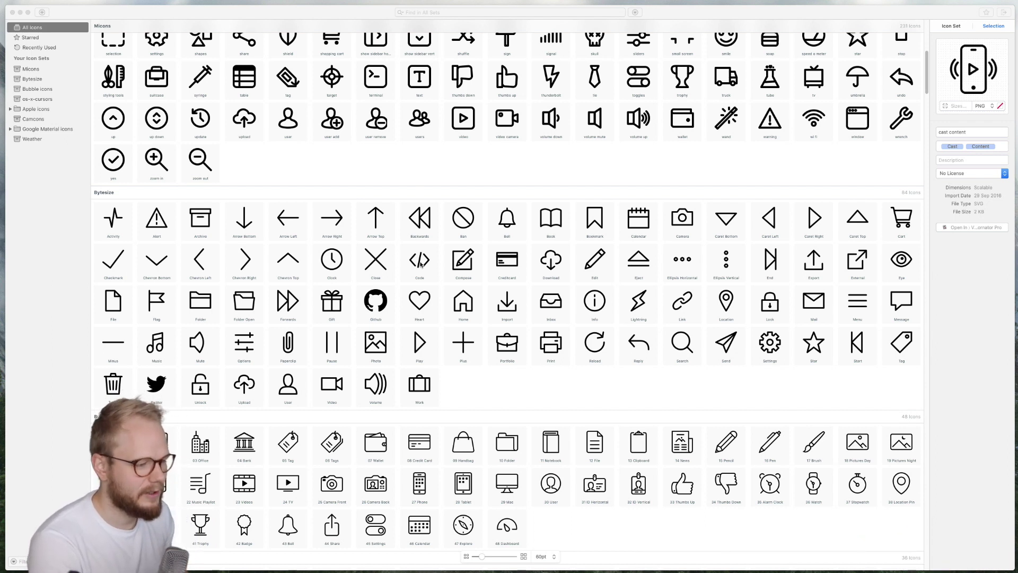
Step: Browse the Bytesize, Bubble icons, Camcons and Google Material sets, then return to Sketch
{"action": "scroll", "coordinate": [421, 265], "scroll_direction": "up", "scroll_amount": 10}
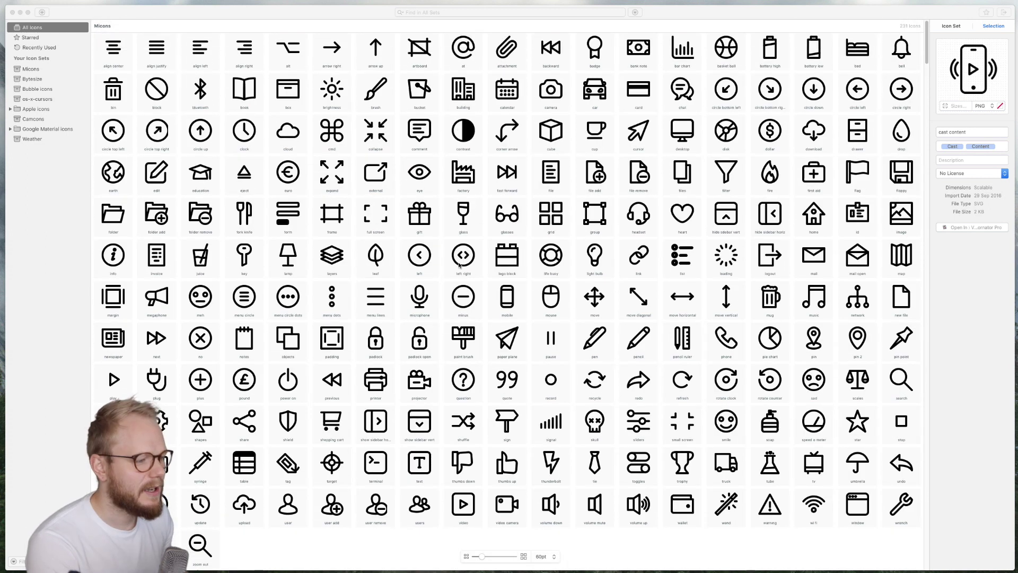
{"action": "scroll", "coordinate": [387, 234], "scroll_direction": "down", "scroll_amount": 15}
{"action": "left_click", "coordinate": [34, 79]}
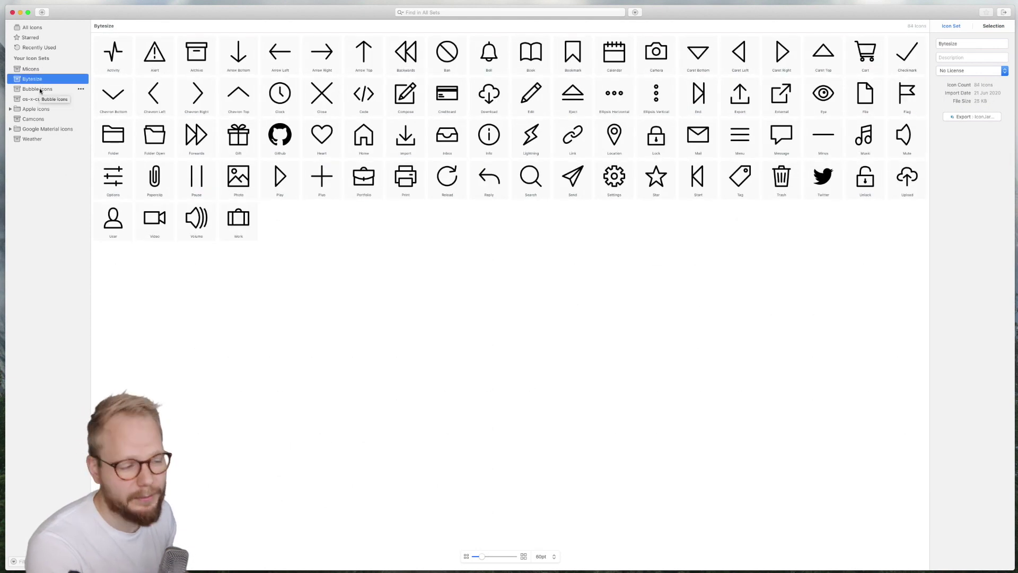
{"action": "left_click", "coordinate": [47, 90]}
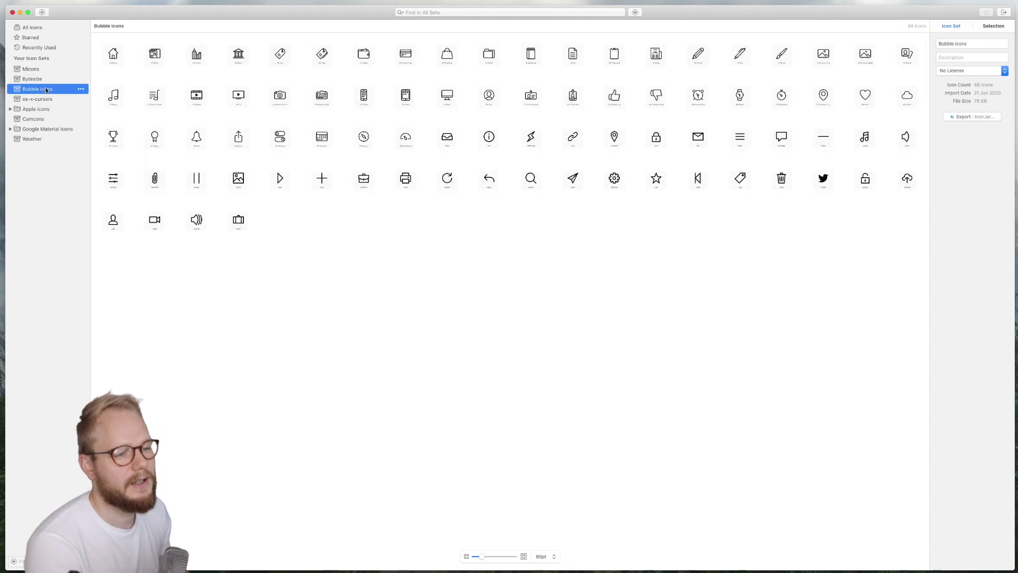
{"action": "left_click", "coordinate": [47, 118]}
{"action": "left_click", "coordinate": [48, 129]}
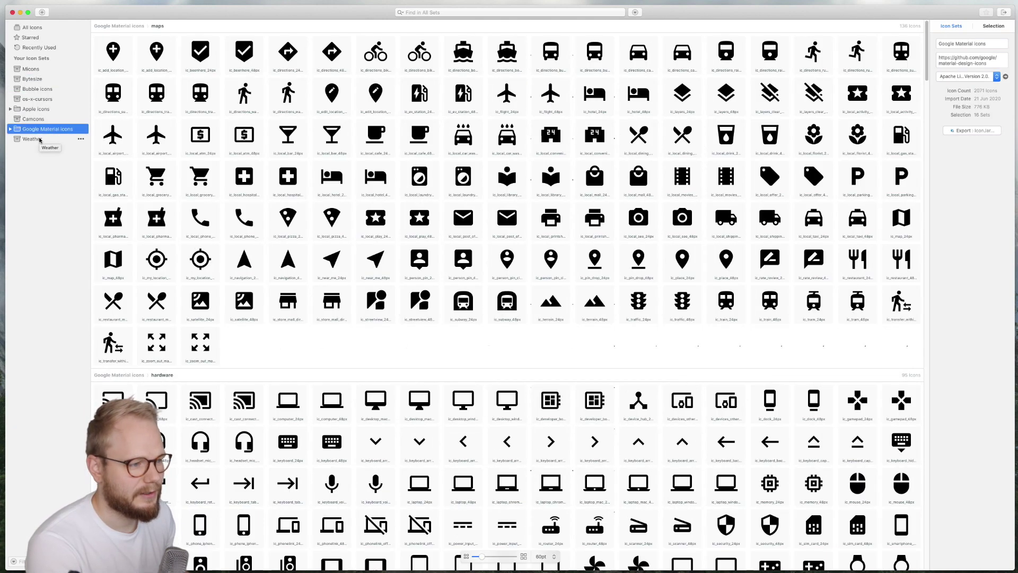
{"action": "scroll", "coordinate": [640, 263], "scroll_direction": "down", "scroll_amount": 15}
{"action": "scroll", "coordinate": [640, 264], "scroll_direction": "down", "scroll_amount": 10}
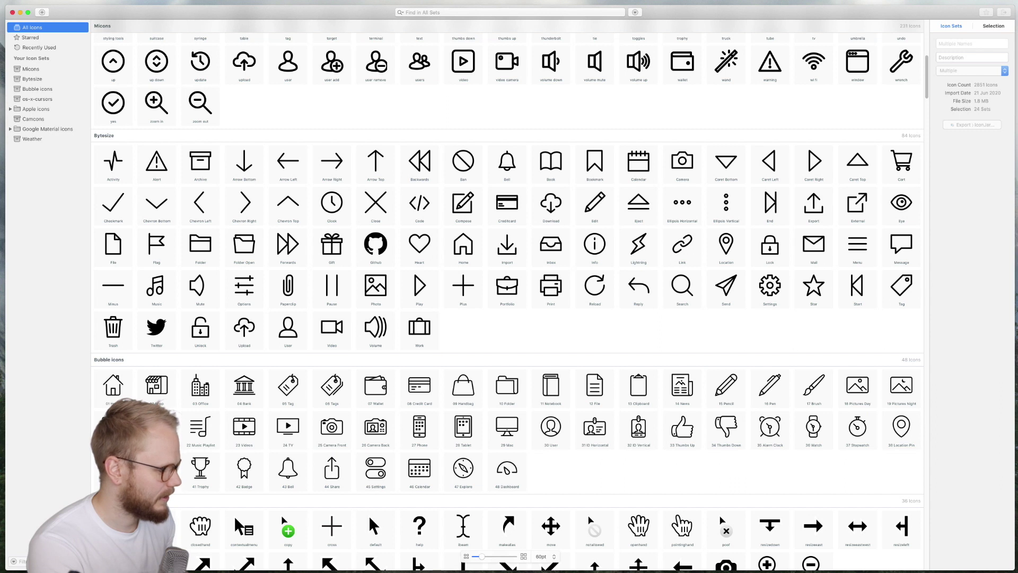
{"action": "key", "text": "super+Tab"}
Step: Move Sketch aside and copy the Bytesize Forwards icon as SVG Inline Code
{"action": "mouse_move", "coordinate": [351, 31]}
{"action": "left_mouse_down"}
{"action": "mouse_move", "coordinate": [523, 72]}
{"action": "mouse_move", "coordinate": [569, 118]}
{"action": "left_mouse_up"}
{"action": "left_click", "coordinate": [272, 244]}
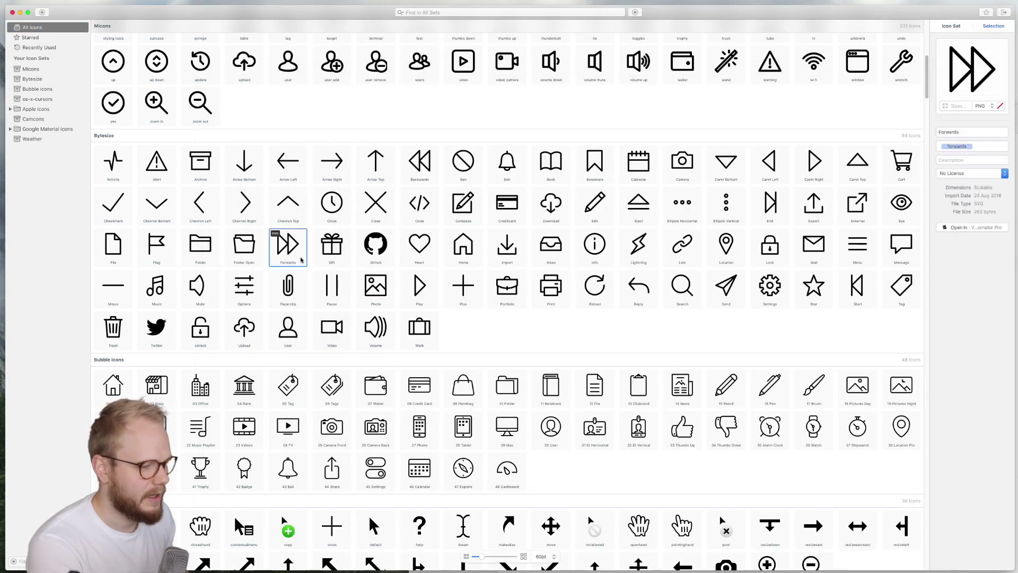
{"action": "right_click", "coordinate": [288, 247]}
{"action": "mouse_move", "coordinate": [312, 270]}
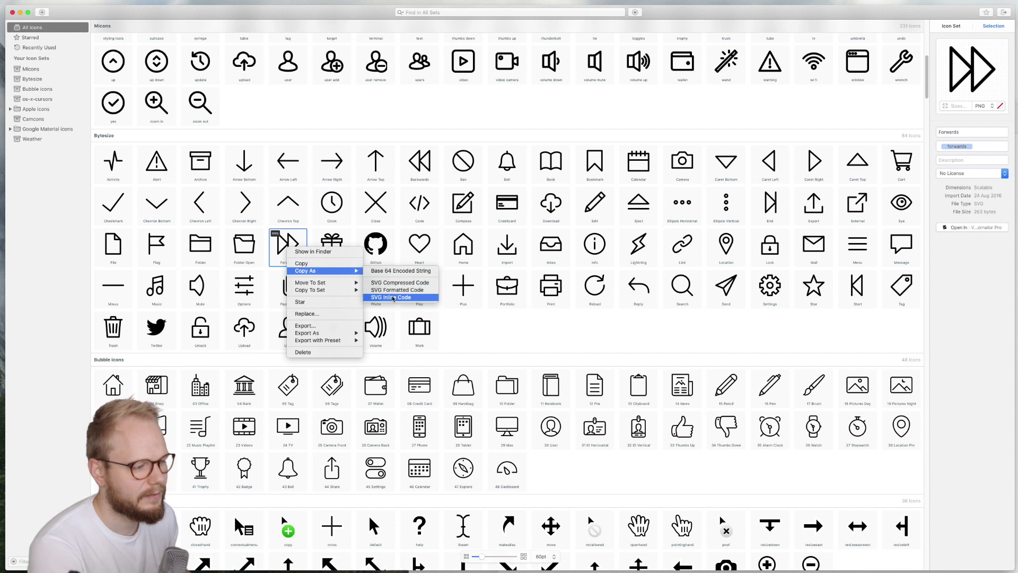
{"action": "left_click", "coordinate": [343, 263]}
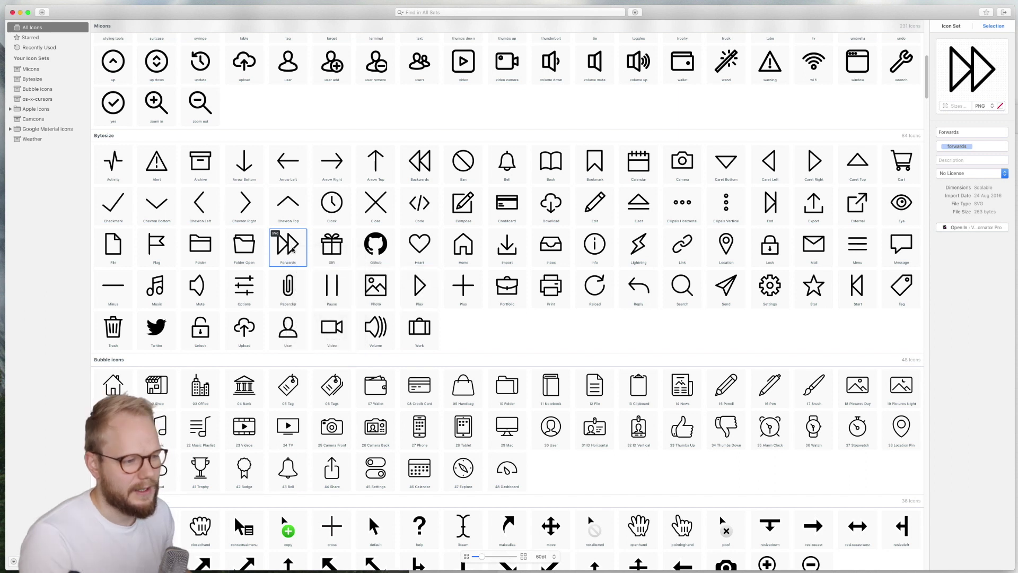
Step: Paste the Forwards icon left of the red phone icon, resize it, then discard the document
{"action": "key", "text": "super+Tab"}
{"action": "key", "text": "super+v"}
{"action": "left_click_drag", "start_coordinate": [532, 287], "coordinate": [424, 208]}
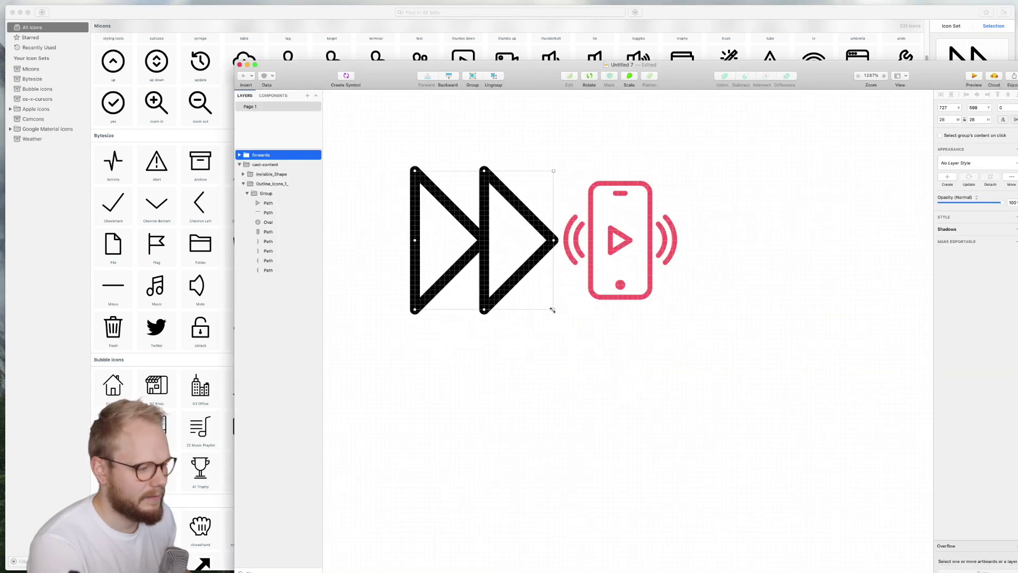
{"action": "left_click_drag", "start_coordinate": [552, 310], "coordinate": [518, 275]}
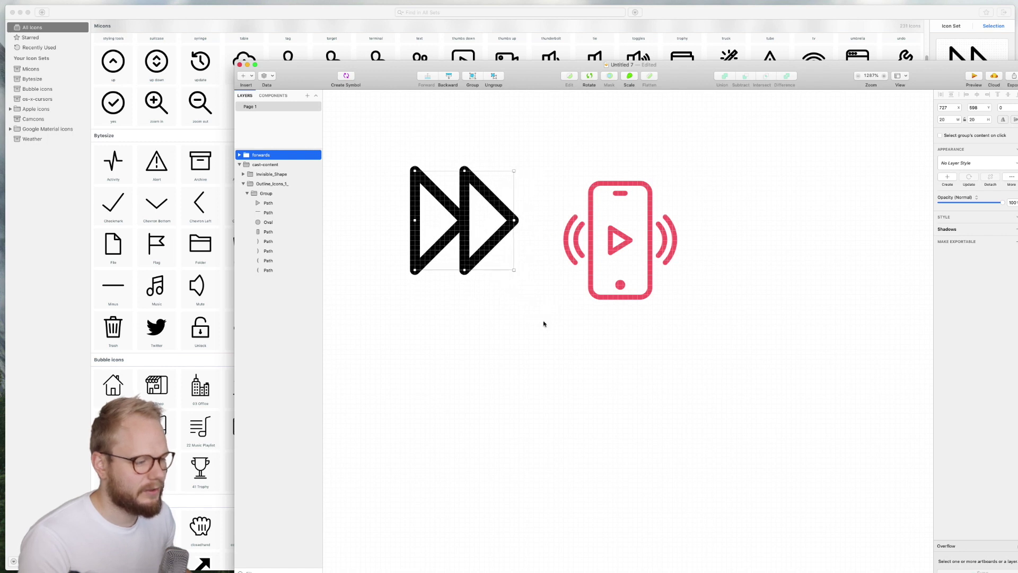
{"action": "left_click", "coordinate": [599, 376]}
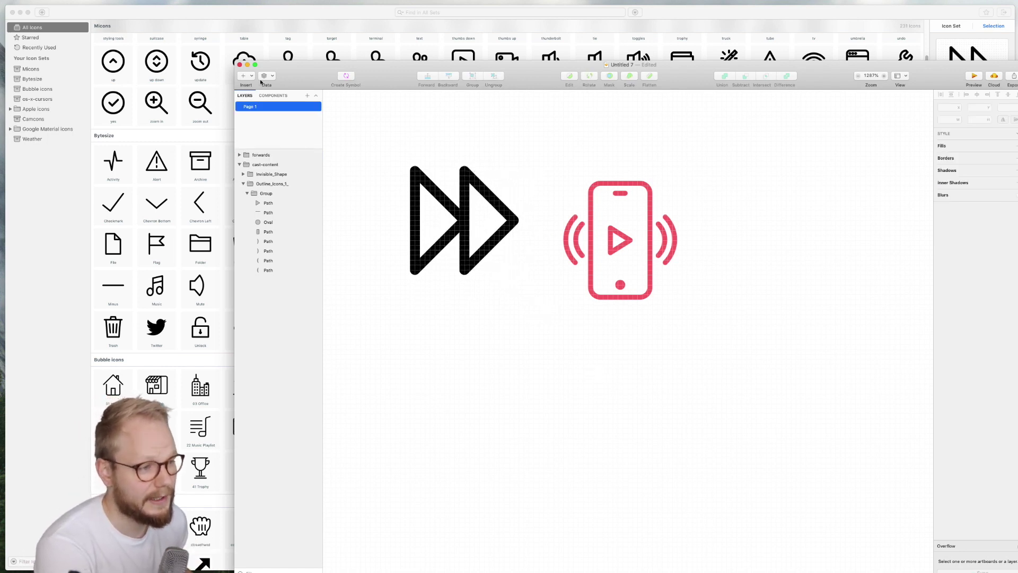
{"action": "left_click", "coordinate": [239, 65]}
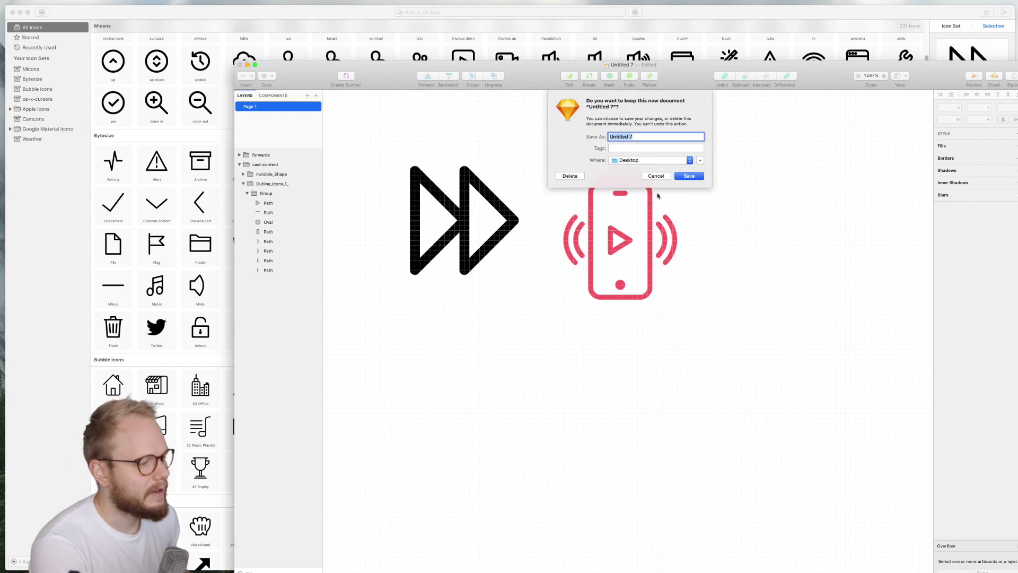
{"action": "left_click", "coordinate": [573, 176]}
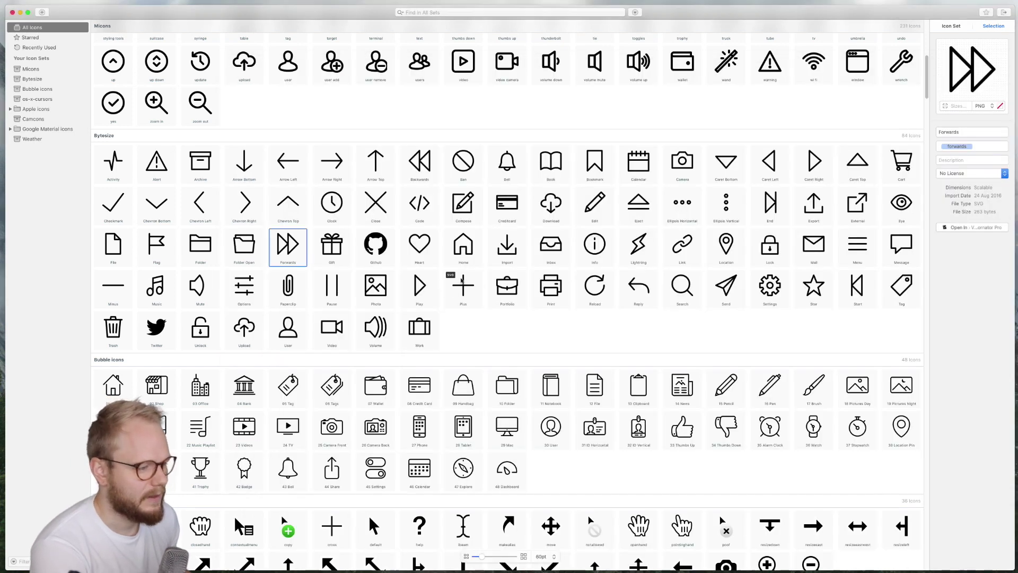
Step: Search all sets for 'searc' and browse ic_search_48px's Export As and Copy To Set options
{"action": "left_click", "coordinate": [467, 294]}
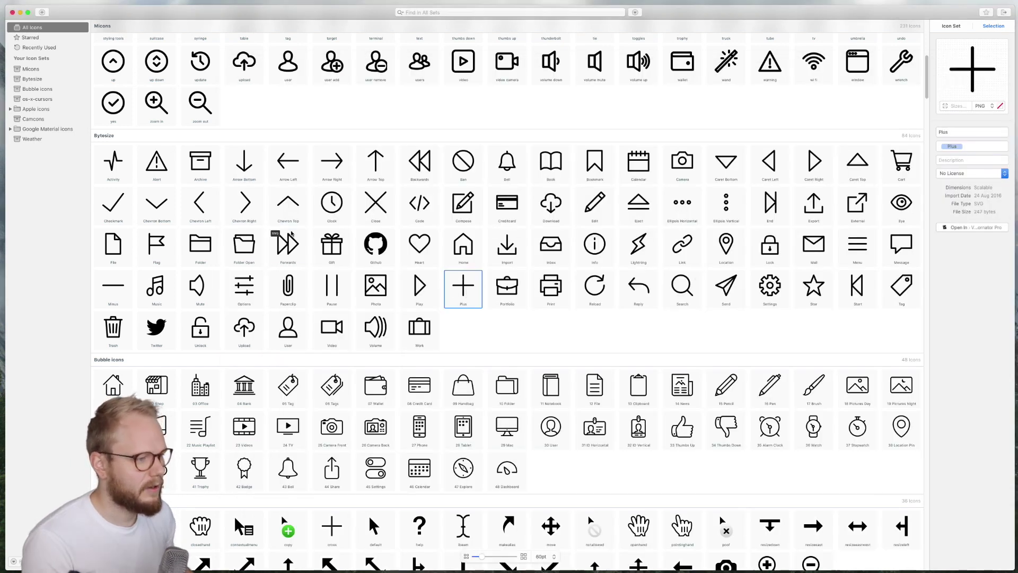
{"action": "key", "text": "super+f"}
{"action": "type", "text": "searc"}
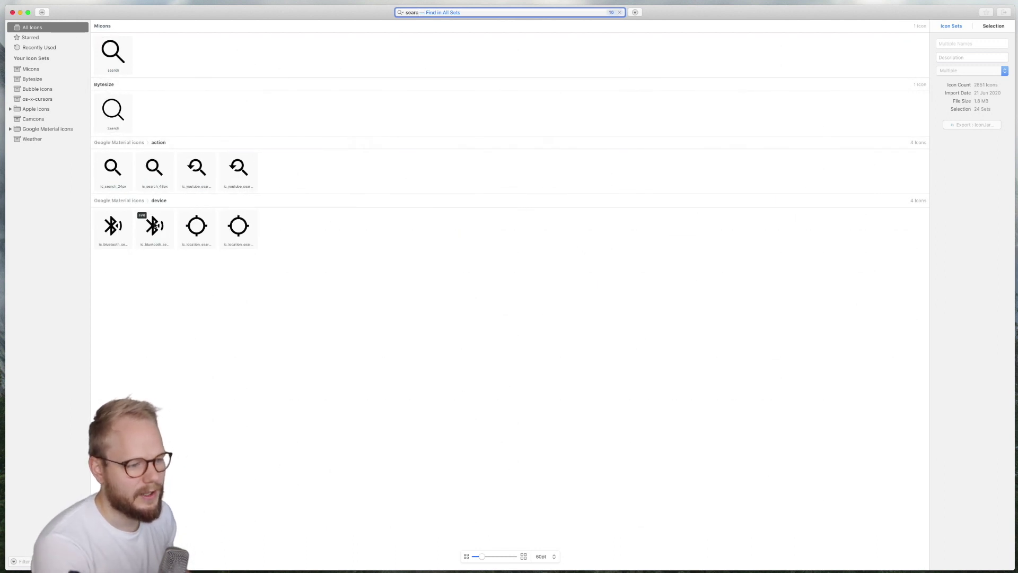
{"action": "left_click", "coordinate": [155, 168]}
{"action": "right_click", "coordinate": [156, 168]}
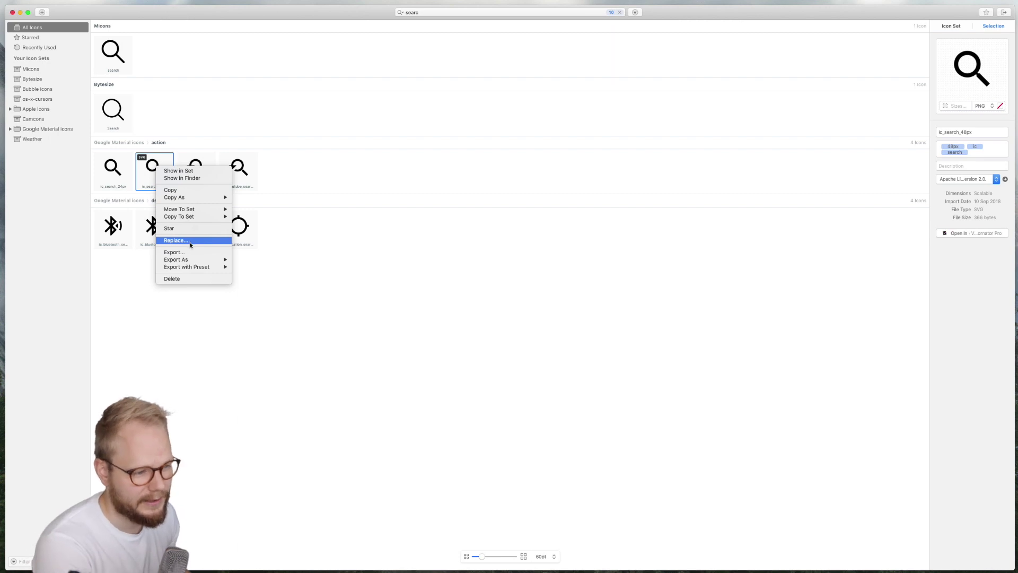
{"action": "mouse_move", "coordinate": [195, 259]}
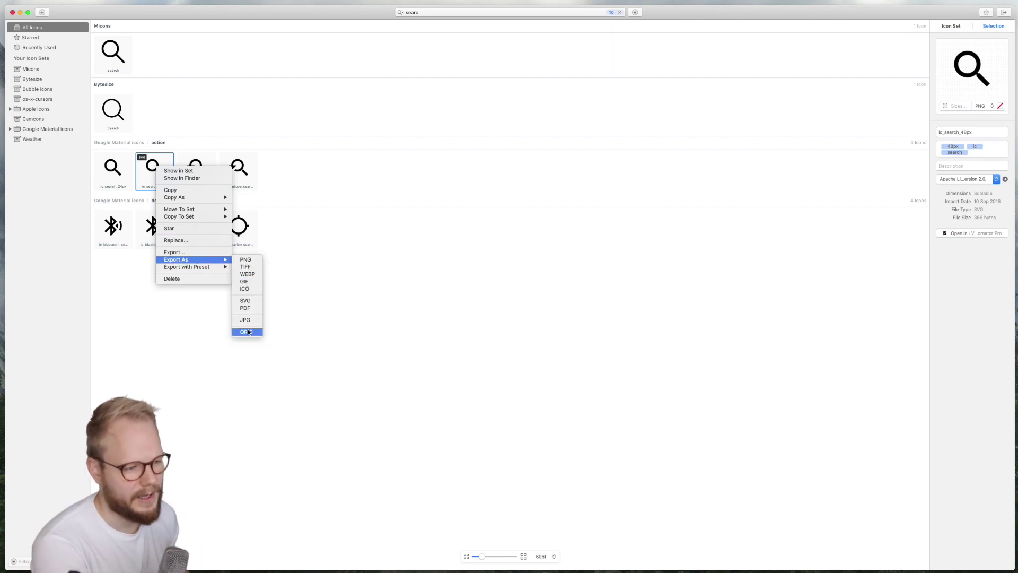
{"action": "mouse_move", "coordinate": [192, 217]}
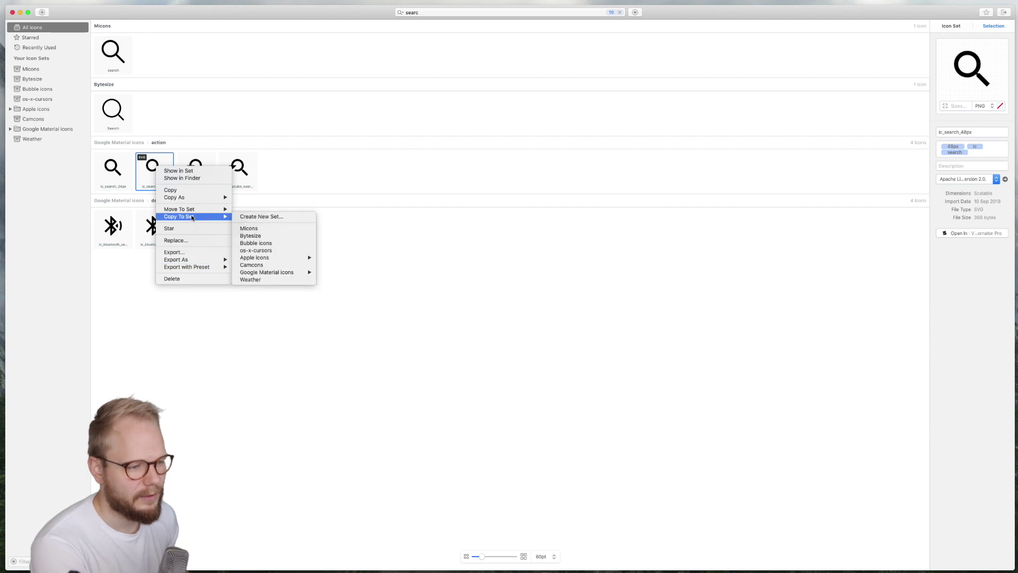
Step: Show ic_search_48px in the action set, select ic_face_24px and set its export size to 200px
{"action": "left_click", "coordinate": [193, 172]}
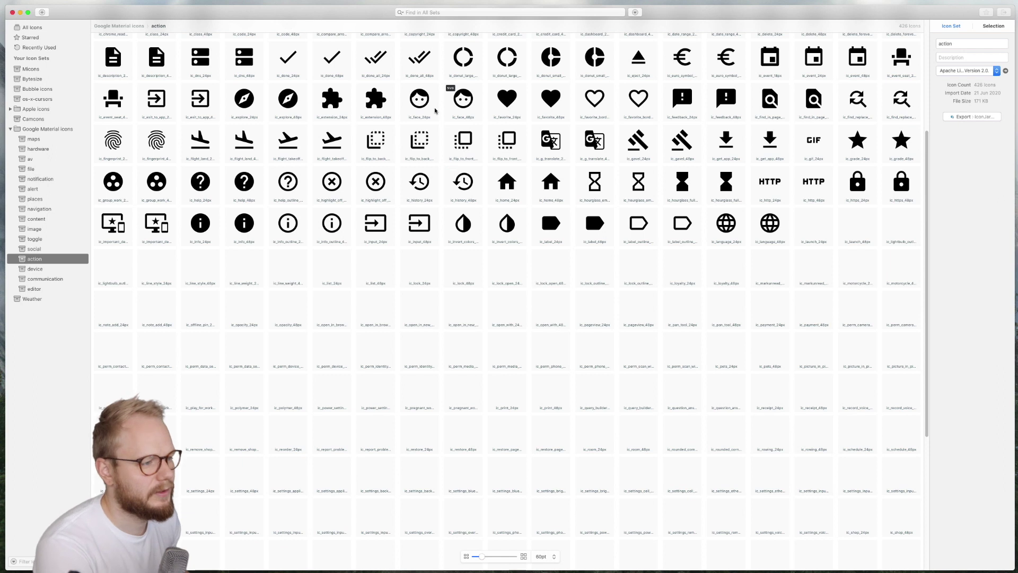
{"action": "left_click", "coordinate": [418, 103]}
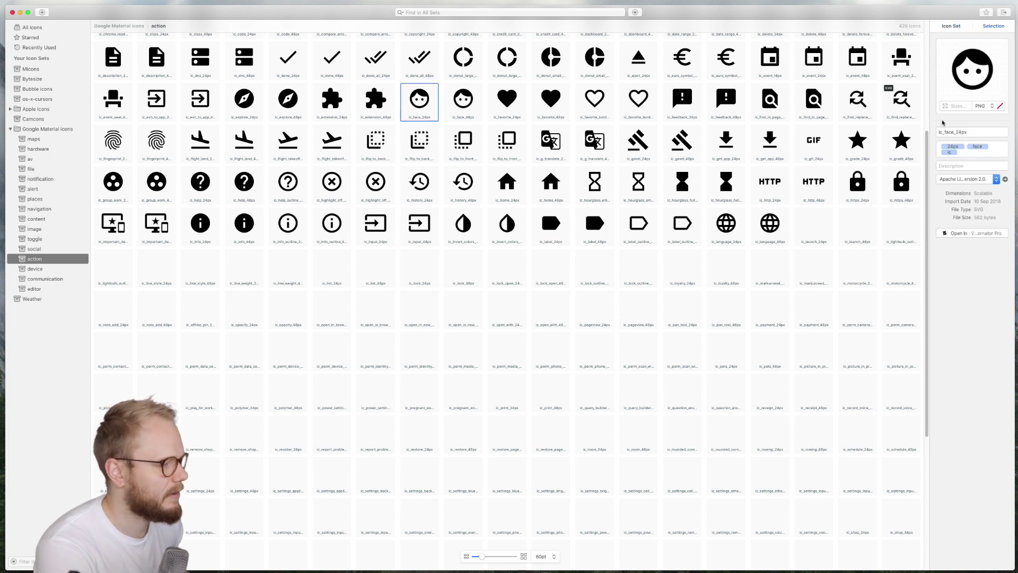
{"action": "left_click", "coordinate": [958, 106]}
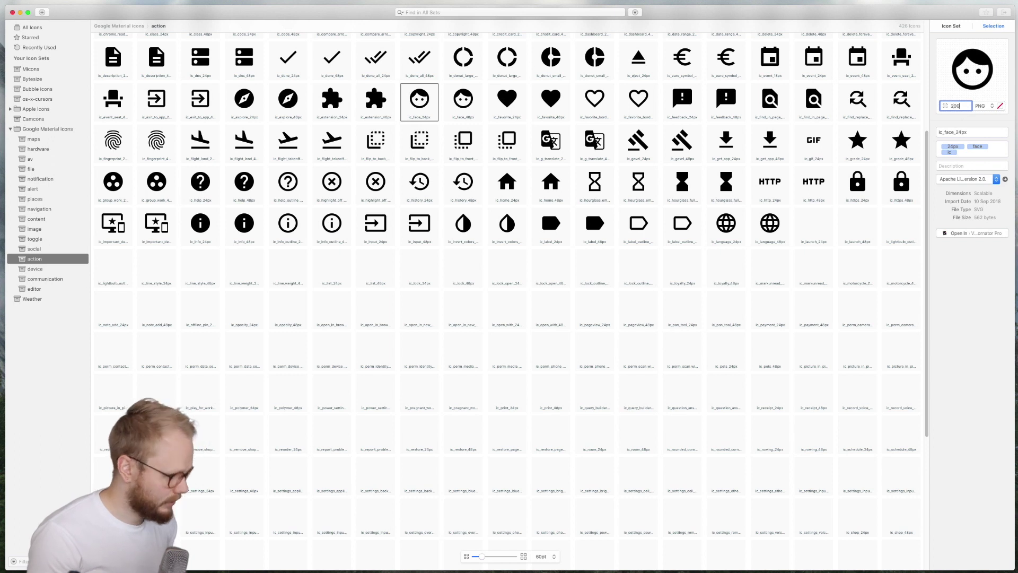
{"action": "left_click", "coordinate": [985, 106]}
Step: Keep PNG format and tag ic_face_24px with male, neutral and emotion
{"action": "left_click", "coordinate": [987, 106]}
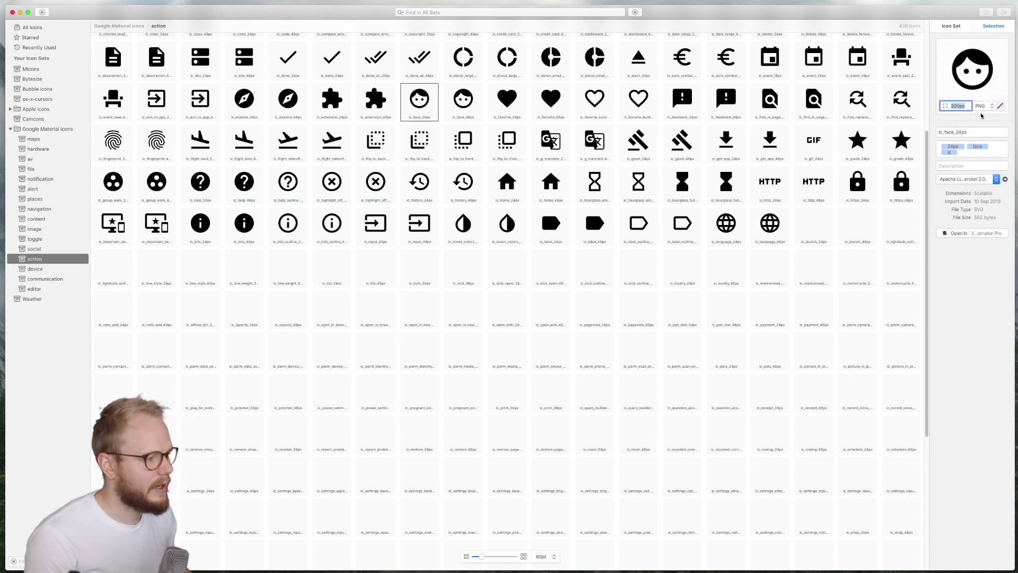
{"action": "left_click", "coordinate": [971, 153]}
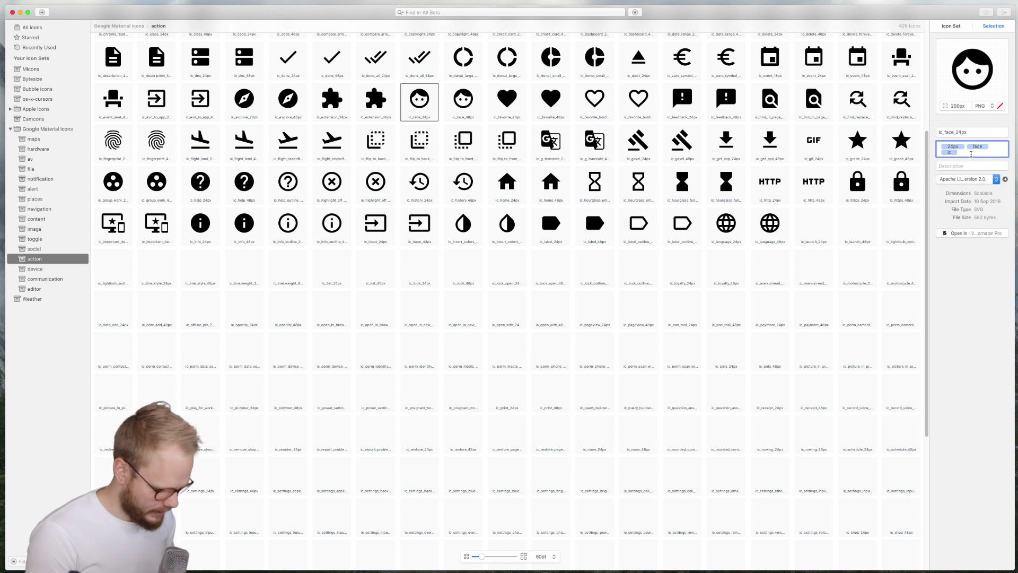
{"action": "key", "text": "Return"}
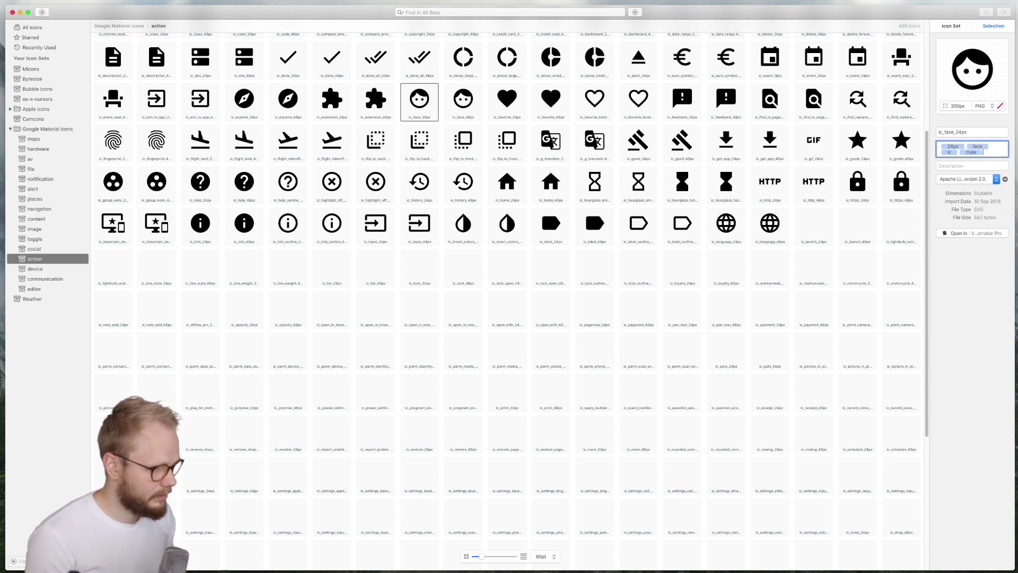
{"action": "type", "text": "neut"}
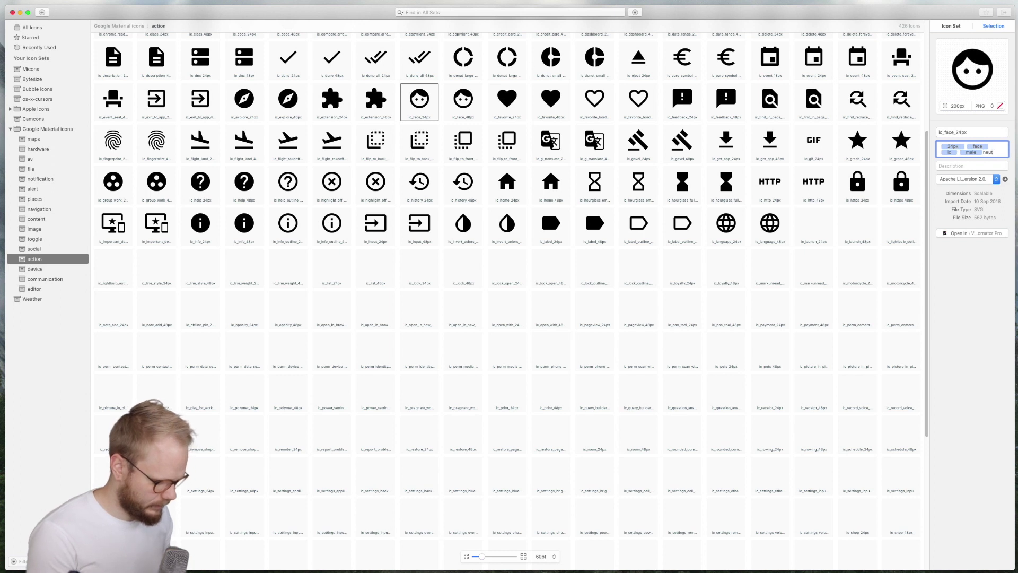
{"action": "type", "text": "ral"}
{"action": "key", "text": "Return"}
{"action": "type", "text": "emotion"}
{"action": "key", "text": "Return"}
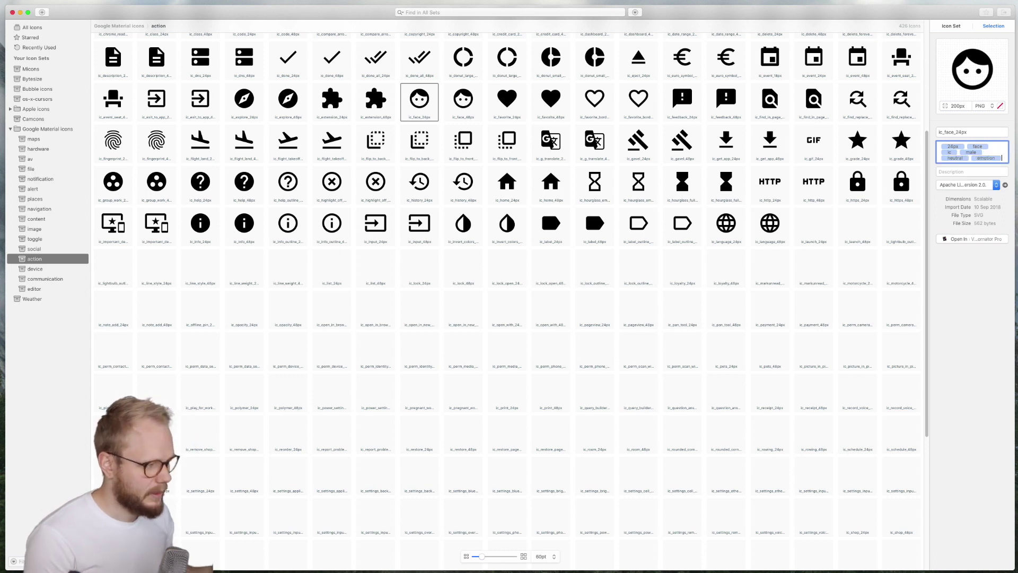
Step: Search all sets for 'neutr' and select ic_face_24px in the results
{"action": "key", "text": "super+f"}
{"action": "type", "text": "neutr"}
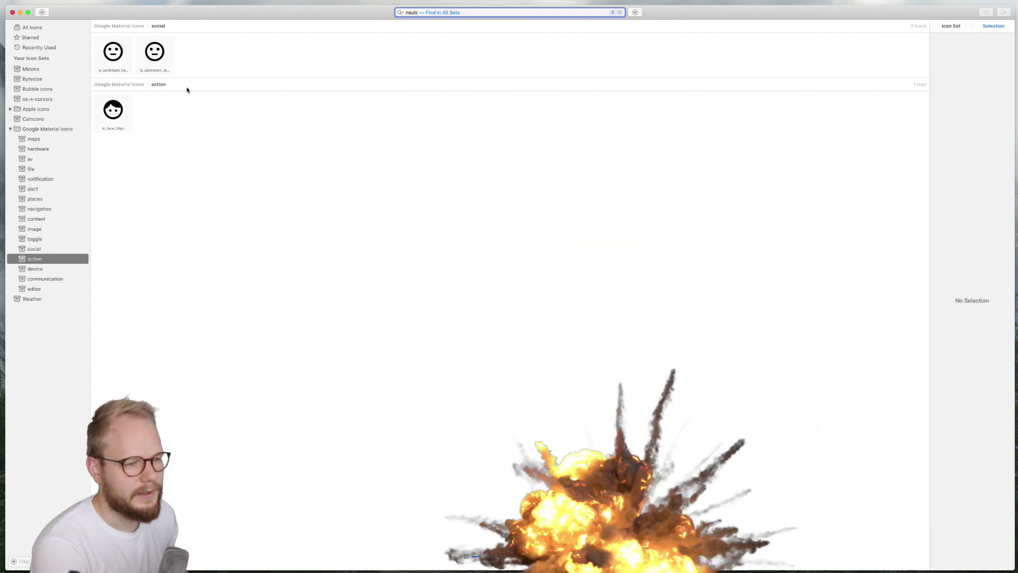
{"action": "left_click", "coordinate": [114, 116]}
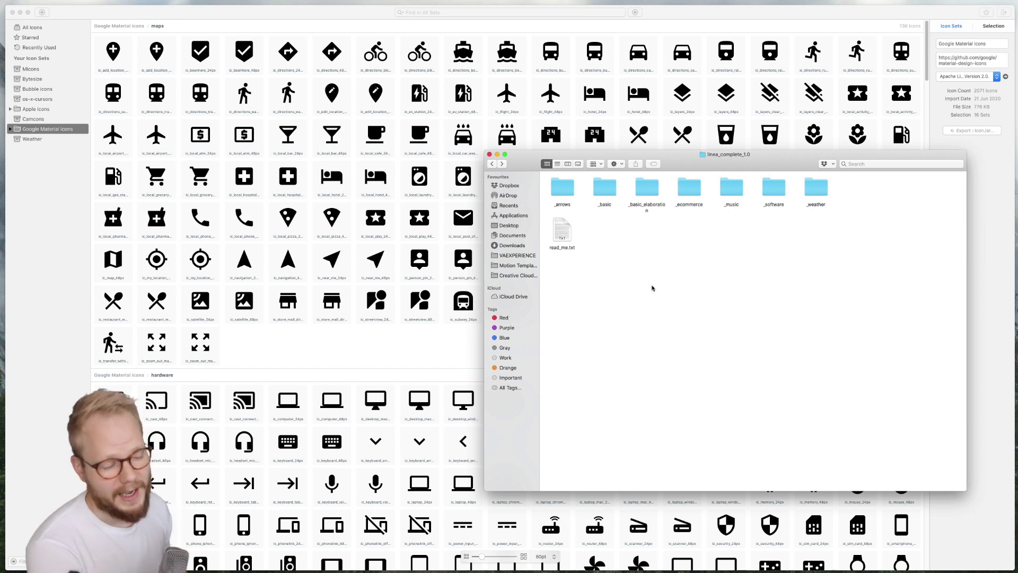
Step: Select every SVG in _arrows/_SVG and drop them onto IconJar for import
{"action": "left_click_drag", "start_coordinate": [710, 164], "coordinate": [752, 164]}
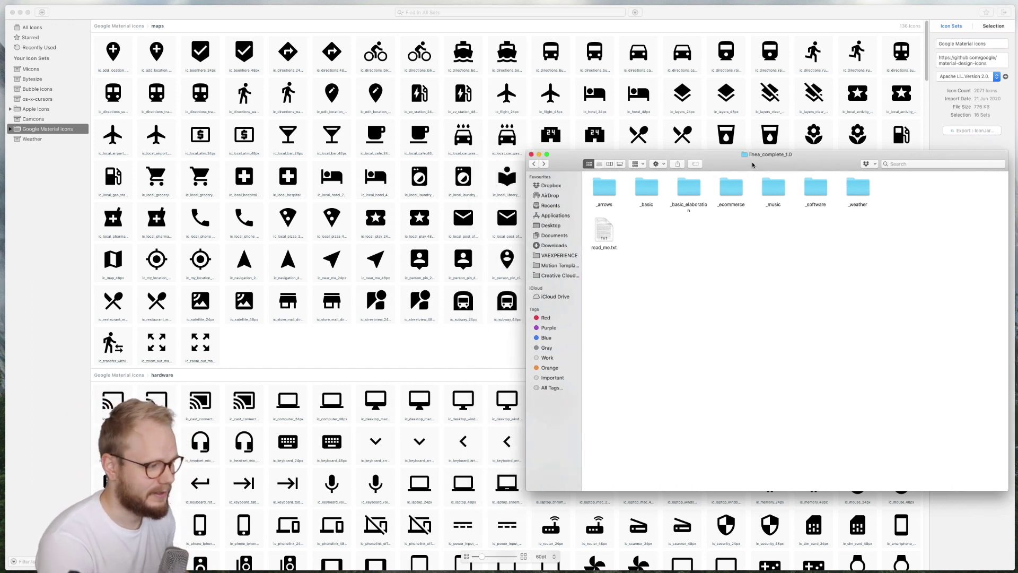
{"action": "double_click", "coordinate": [602, 189]}
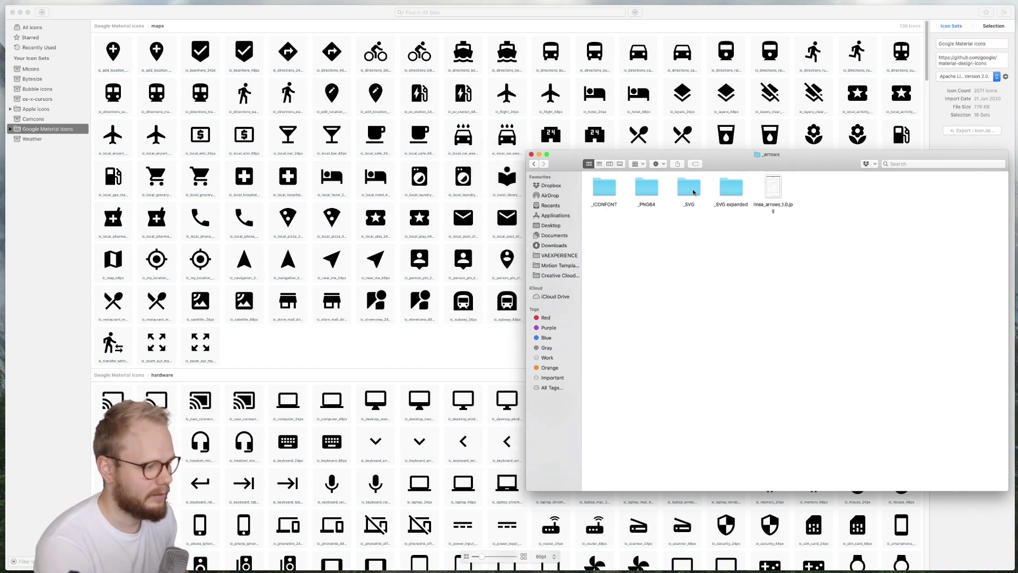
{"action": "double_click", "coordinate": [689, 188]}
{"action": "left_click", "coordinate": [764, 276]}
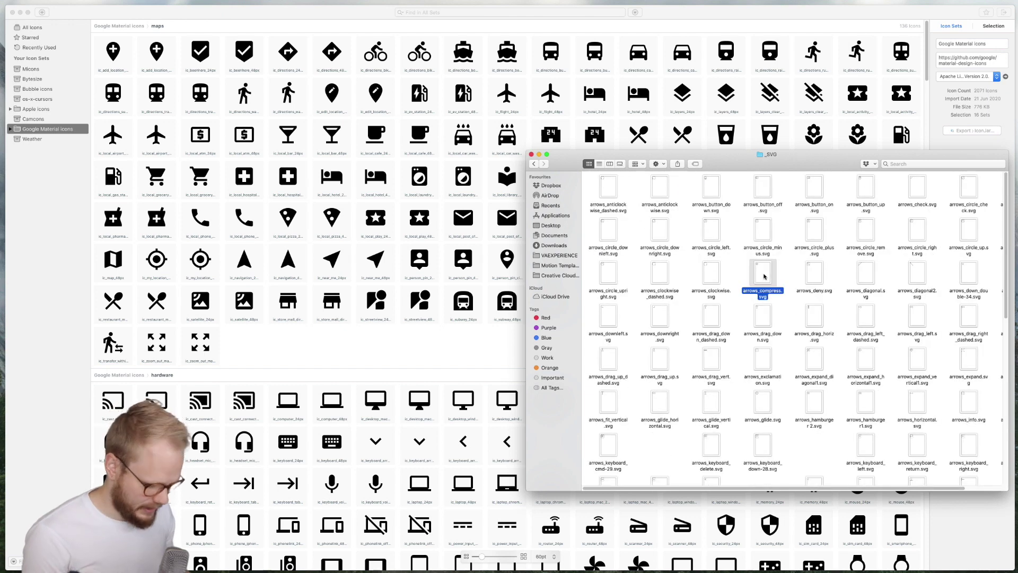
{"action": "key", "text": "super+a"}
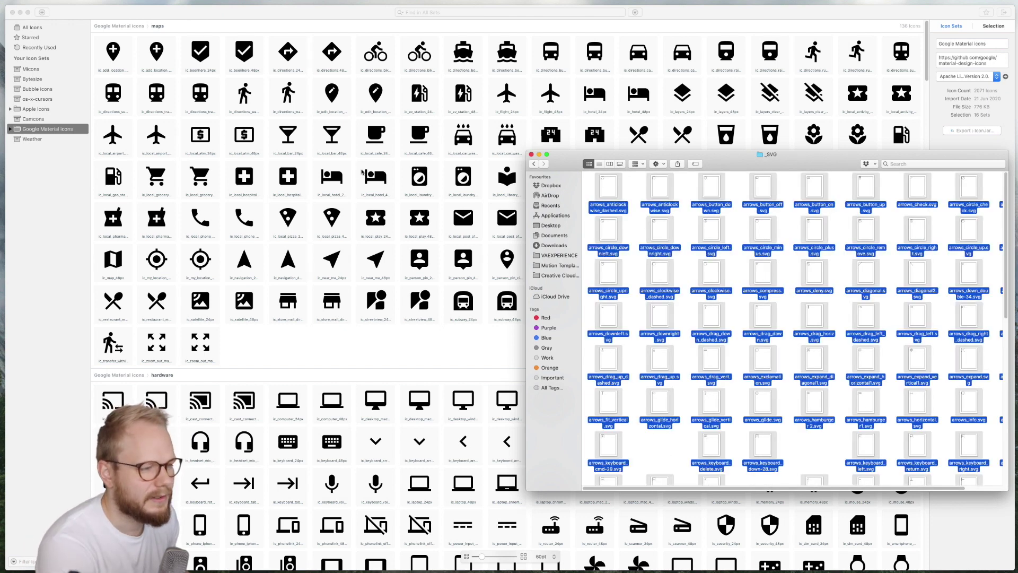
{"action": "left_click_drag", "start_coordinate": [362, 172], "coordinate": [341, 123]}
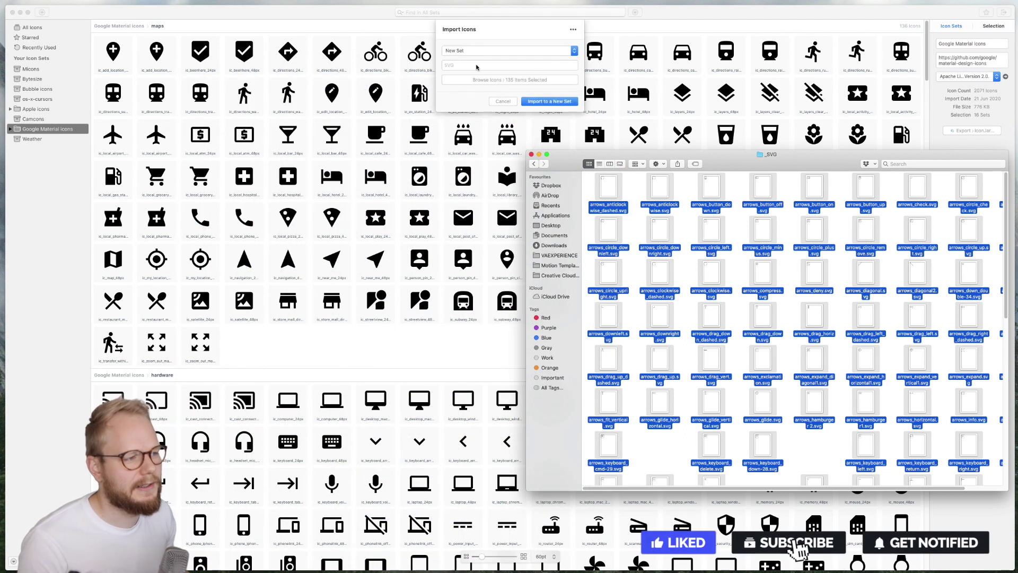
Step: Name the new set 'Arrows' and import the 135 arrow SVGs into it
{"action": "left_click", "coordinate": [476, 67]}
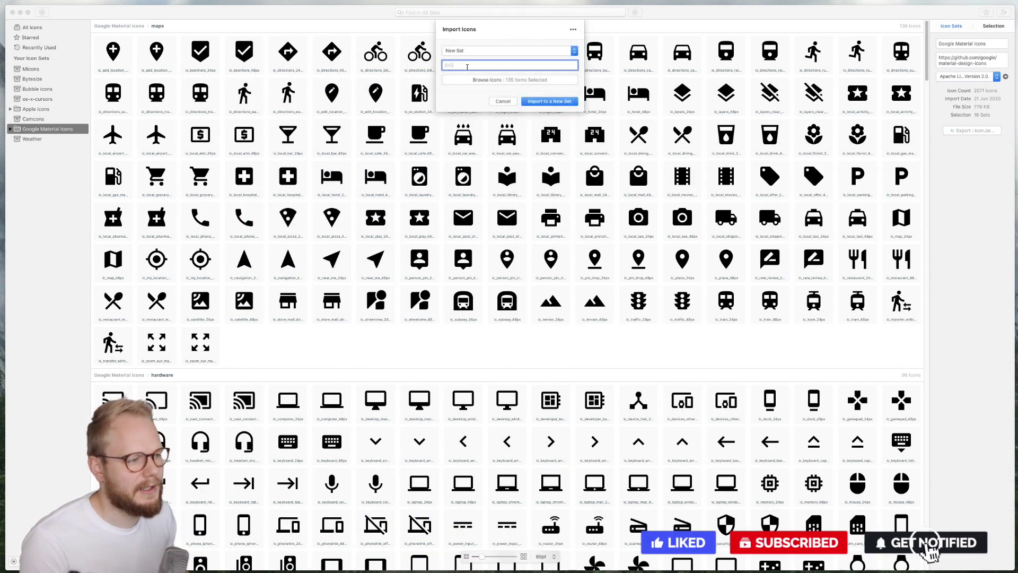
{"action": "type", "text": "Ar"}
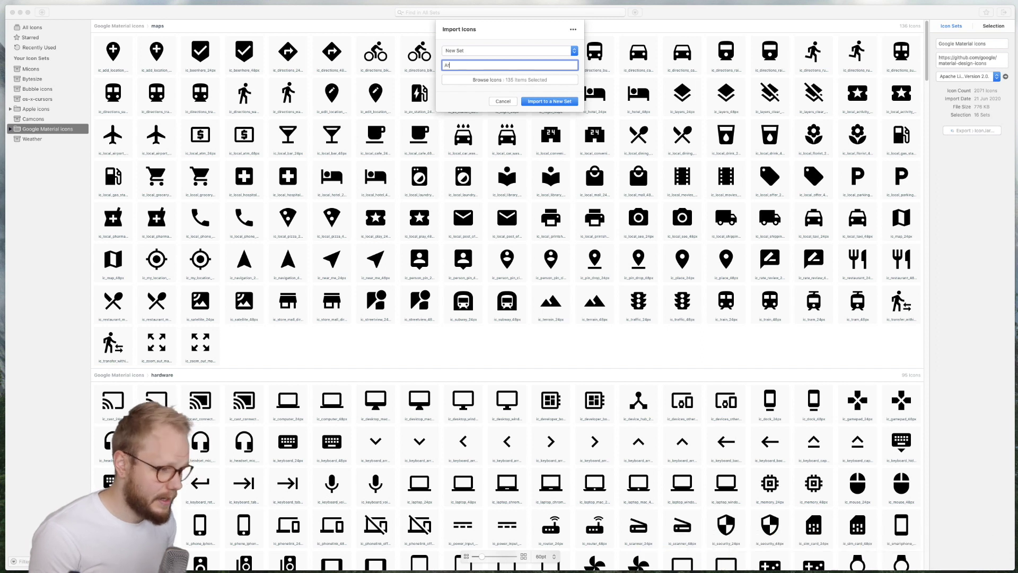
{"action": "type", "text": "rows"}
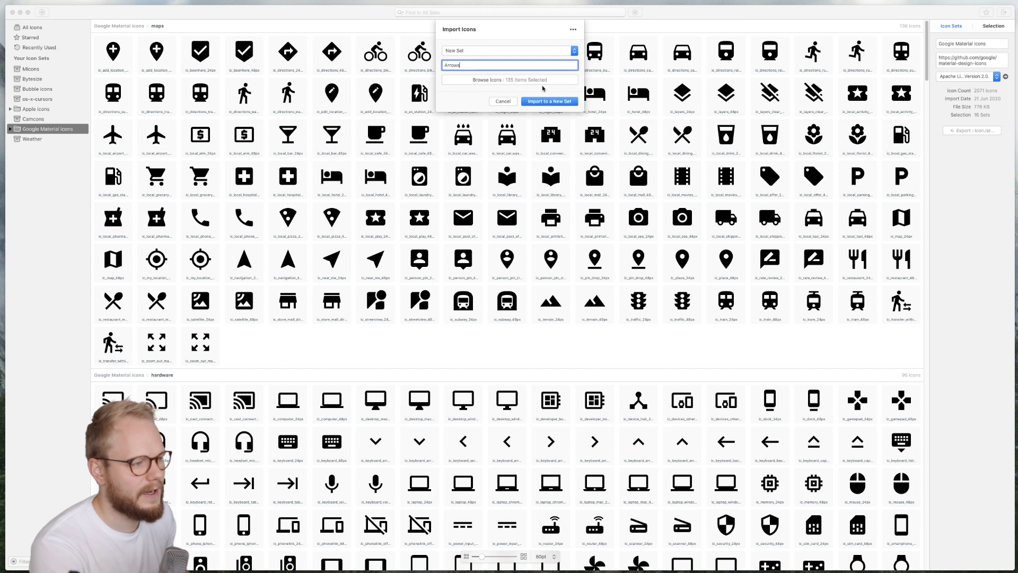
{"action": "left_click", "coordinate": [551, 102]}
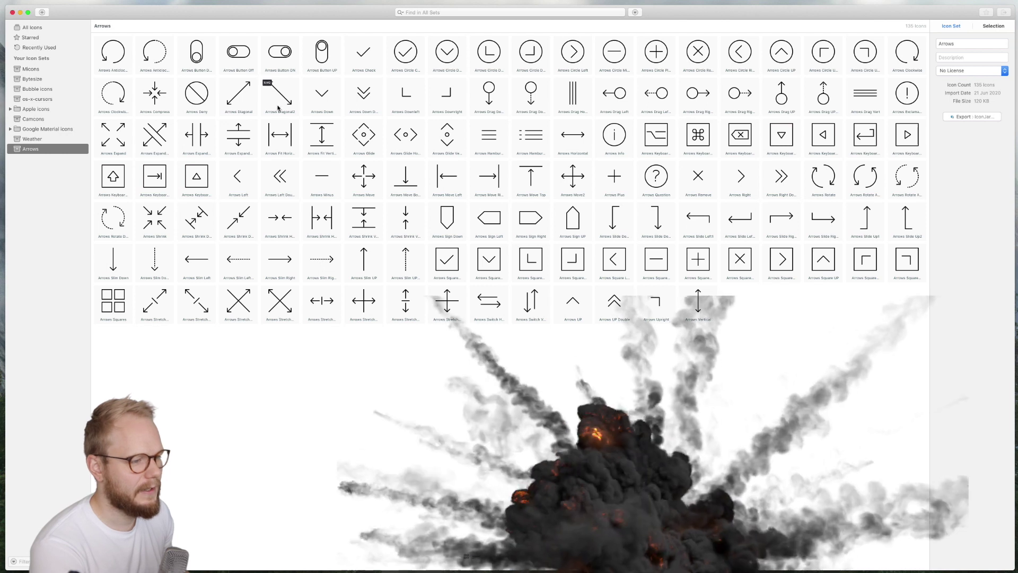
Step: Apply the Creative Commons Attribution-ShareAlike license to the arrow icons, then clear the selection
{"action": "left_click", "coordinate": [363, 96]}
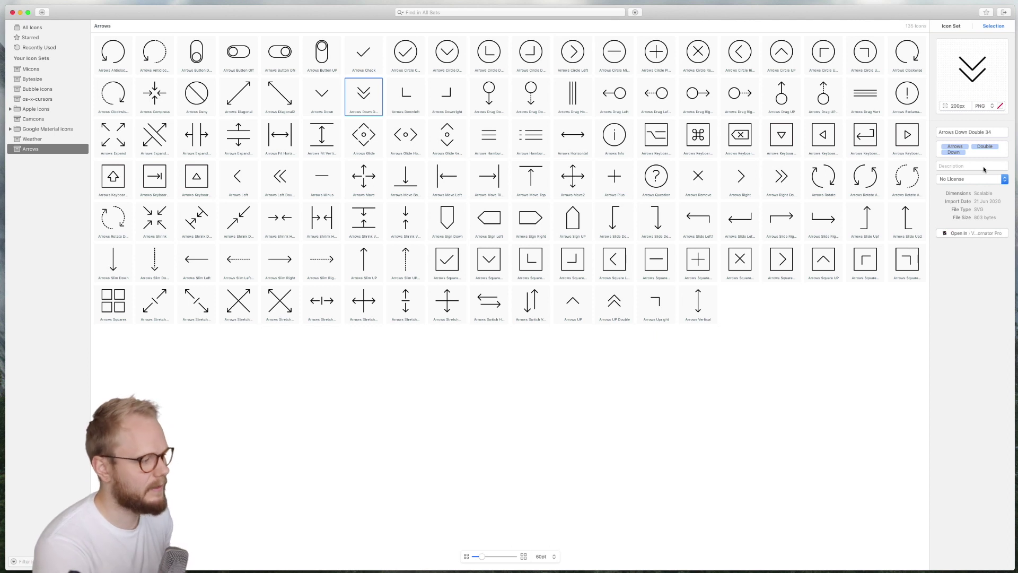
{"action": "left_click", "coordinate": [965, 167]}
{"action": "left_click", "coordinate": [971, 181]}
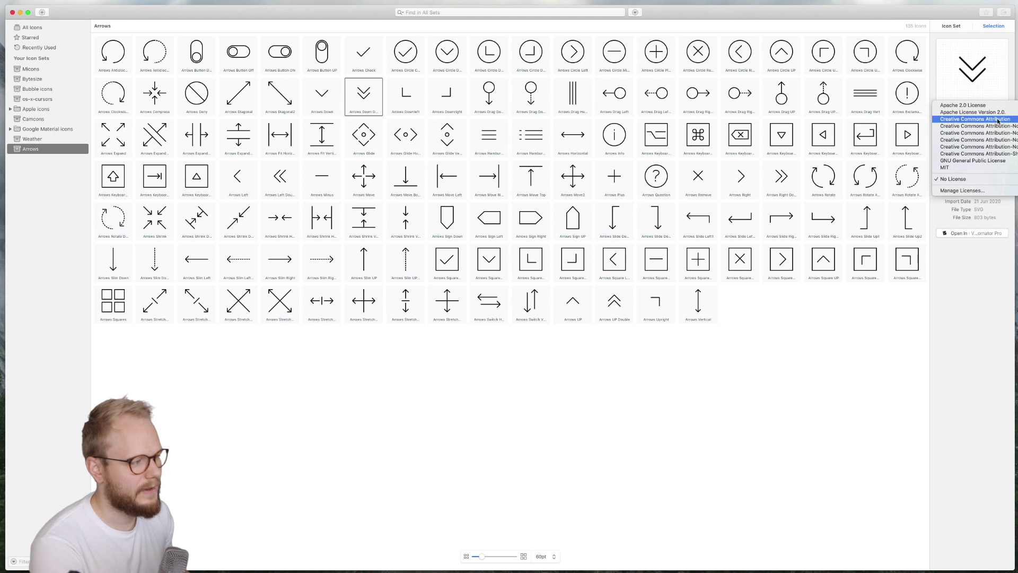
{"action": "left_click", "coordinate": [975, 154]}
{"action": "key", "text": "super+a"}
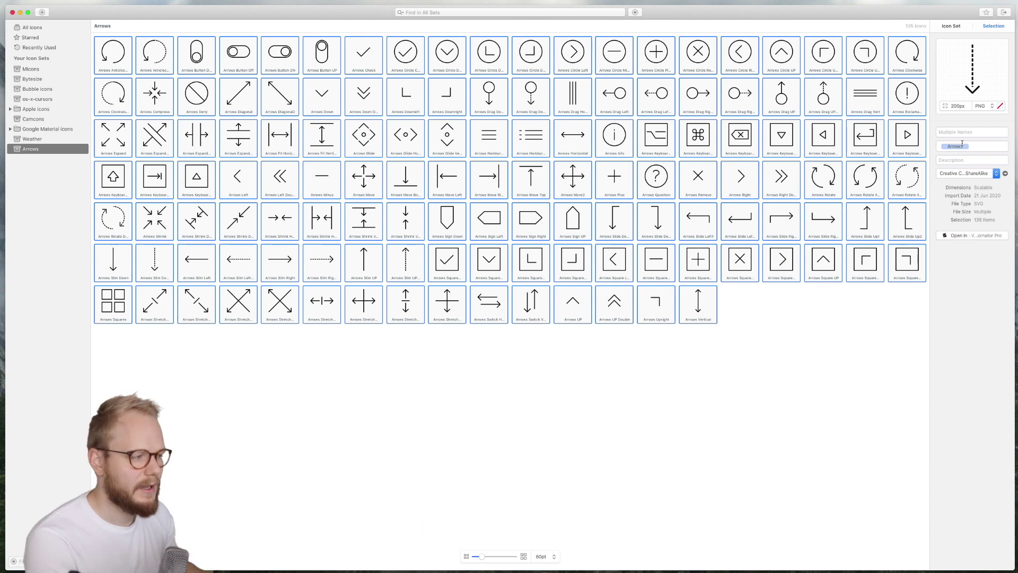
{"action": "left_click", "coordinate": [705, 401]}
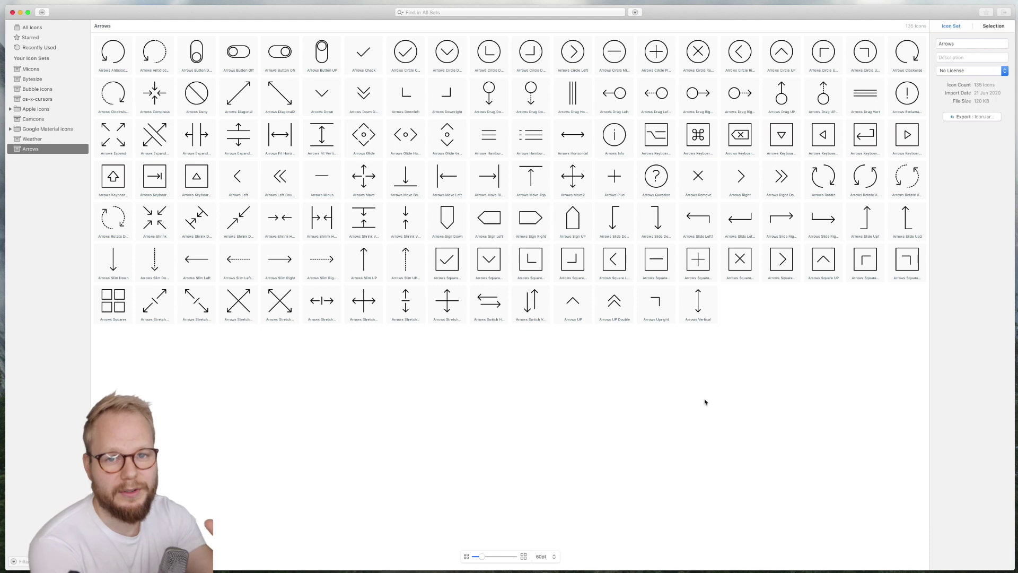
Step: Import all 100 SVGs from the _software/_SVG folder as a new set called 'Software'
{"action": "key", "text": "super+Tab"}
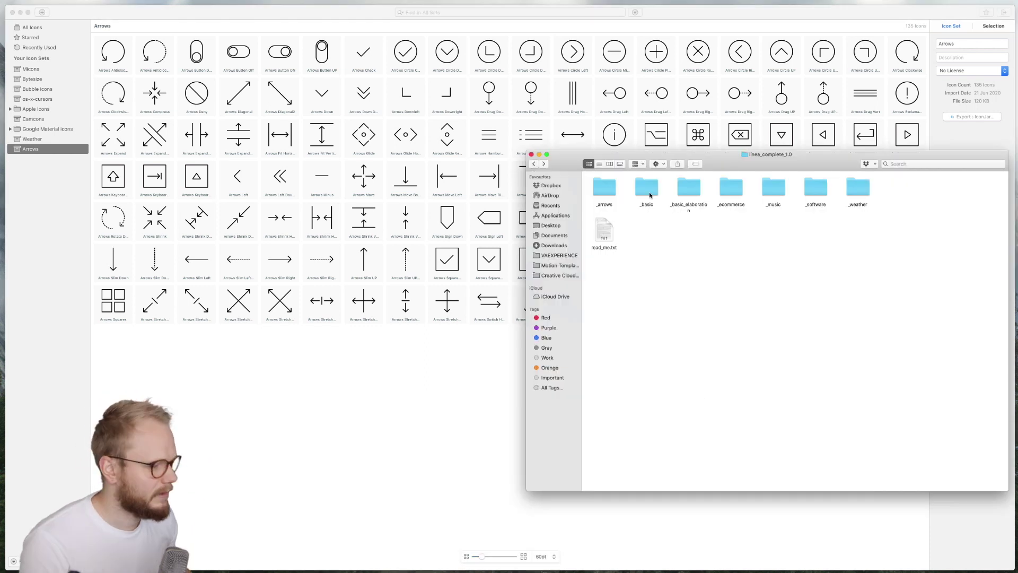
{"action": "double_click", "coordinate": [819, 188]}
{"action": "left_click", "coordinate": [44, 13]}
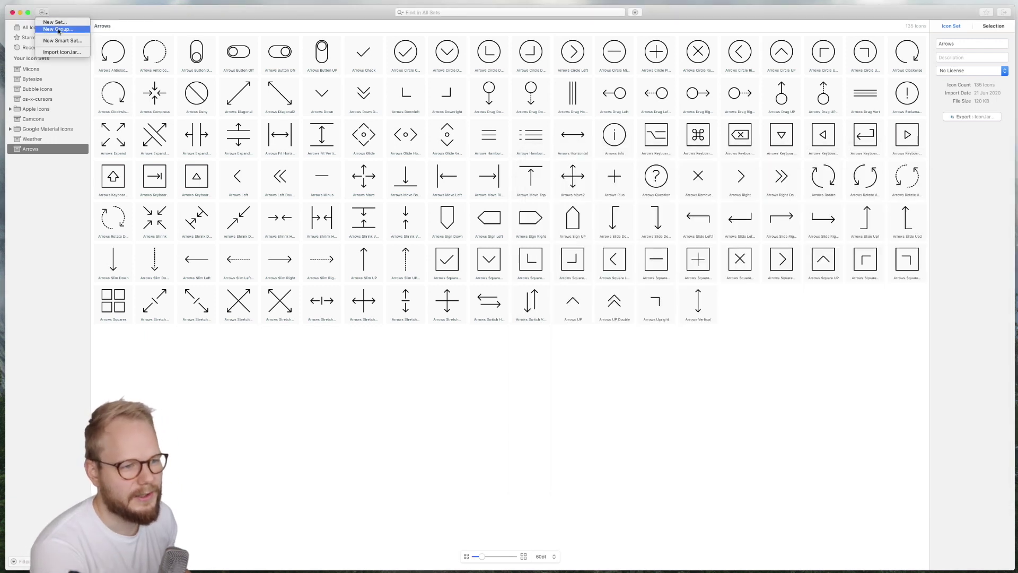
{"action": "left_click", "coordinate": [61, 52]}
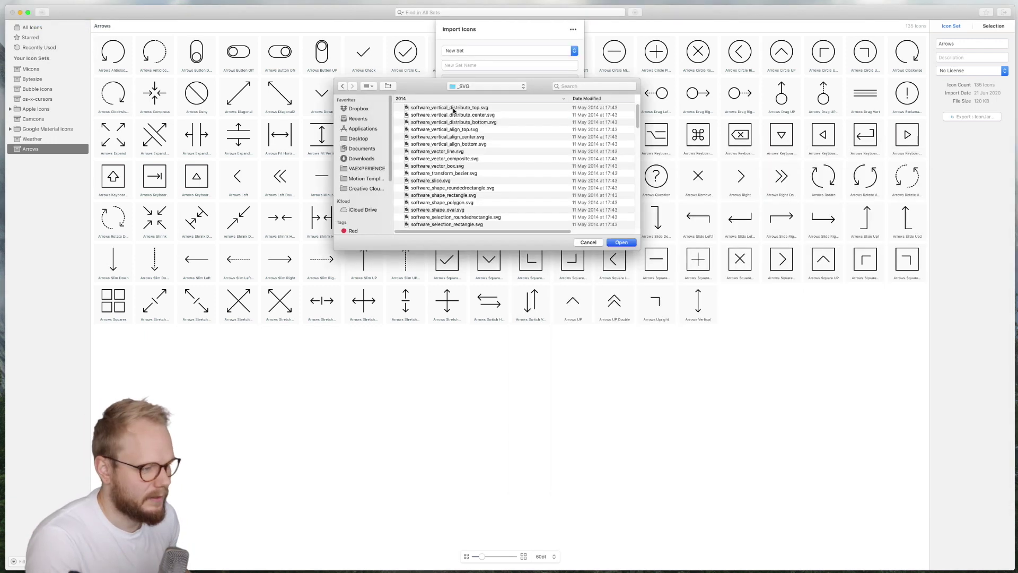
{"action": "key", "text": "super+a"}
{"action": "key", "text": "Return"}
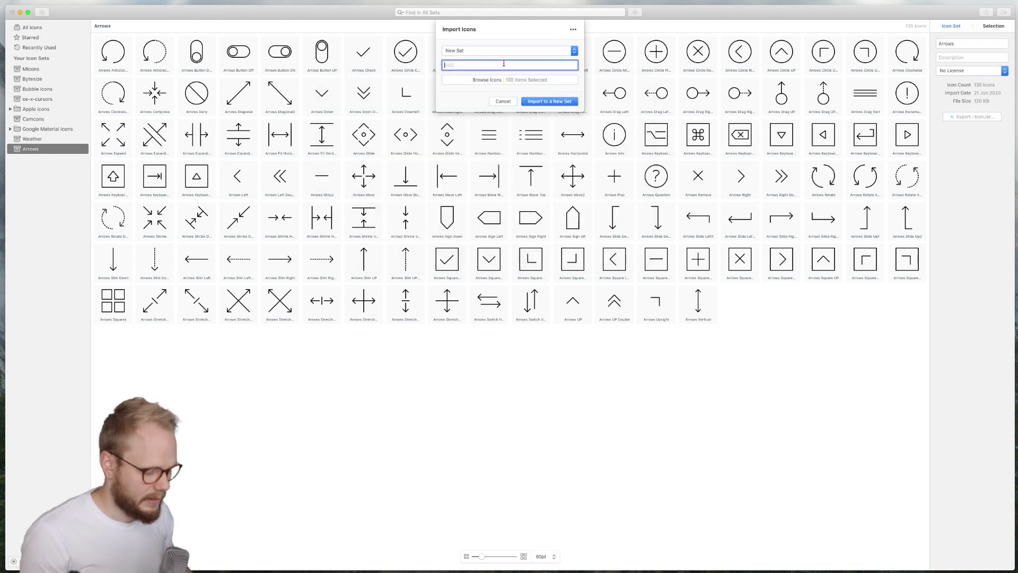
{"action": "type", "text": "Softwar"}
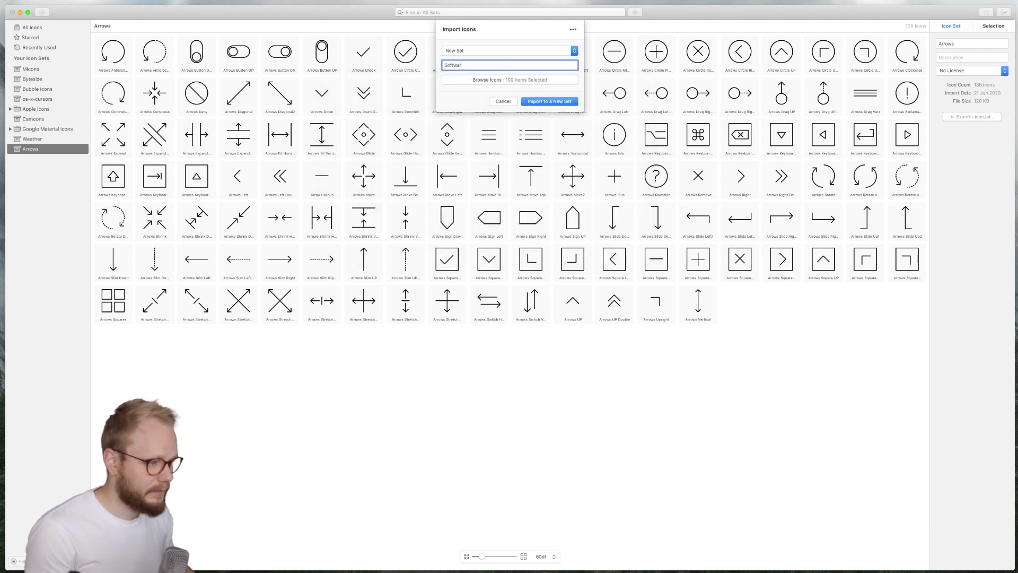
{"action": "type", "text": "e"}
{"action": "key", "text": "Return"}
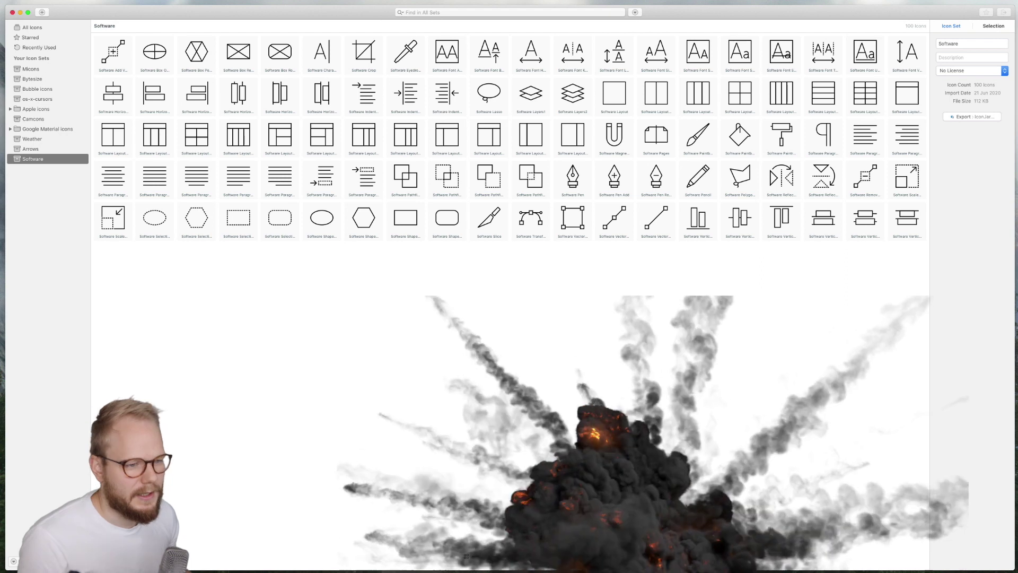
Step: Group the selected Weather, Arrows and Software sets under the name 'Linea 1.0'
{"action": "left_click", "coordinate": [31, 138], "text": "shift"}
{"action": "right_click", "coordinate": [44, 142]}
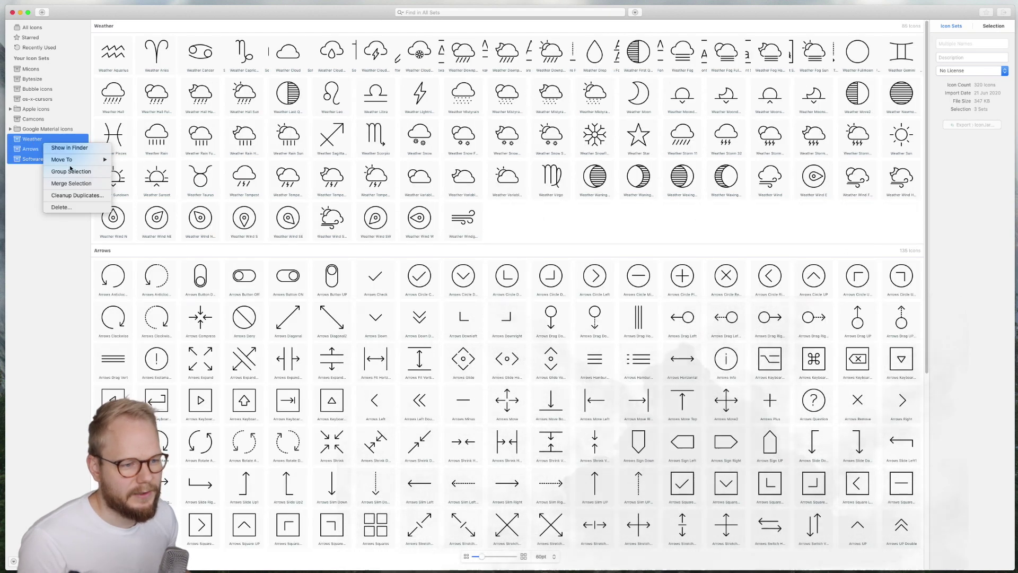
{"action": "left_click", "coordinate": [70, 170]}
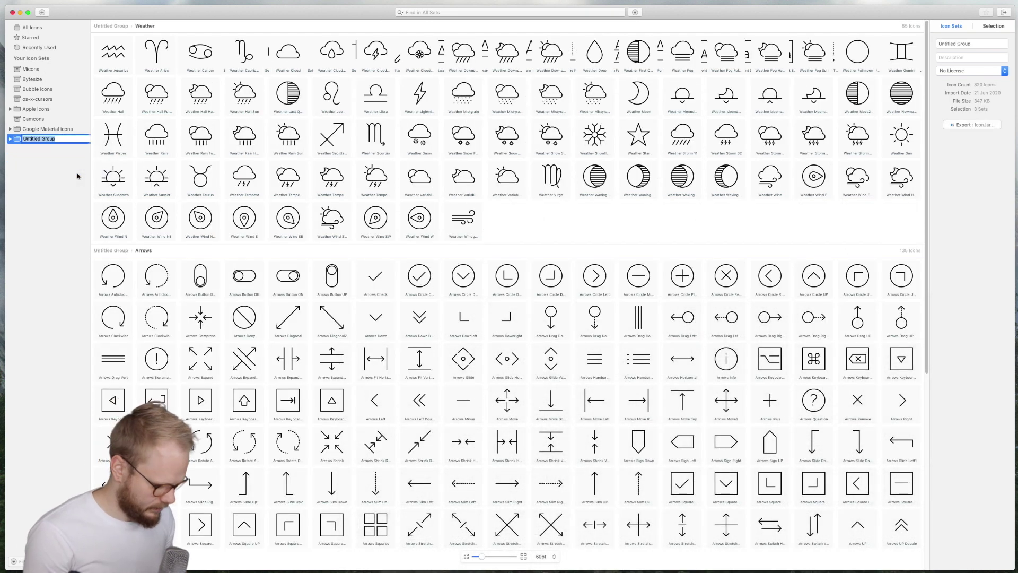
{"action": "type", "text": "Linea 1.0"}
{"action": "key", "text": "Return"}
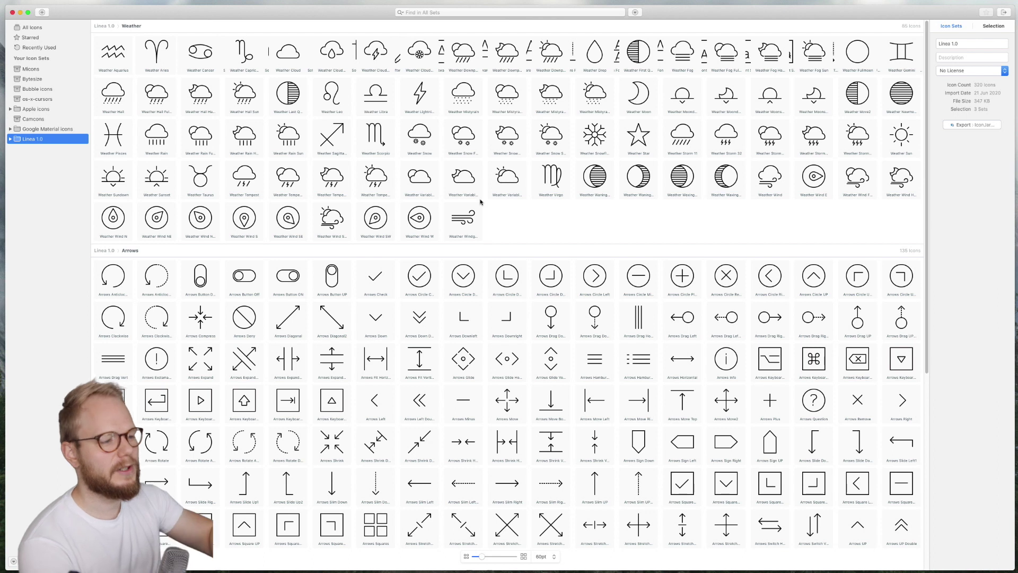
Step: Drag the Weather Sagittarius icon onto the desktop as weather-sagittarius.svg
{"action": "left_click_drag", "start_coordinate": [341, 151], "coordinate": [253, 125]}
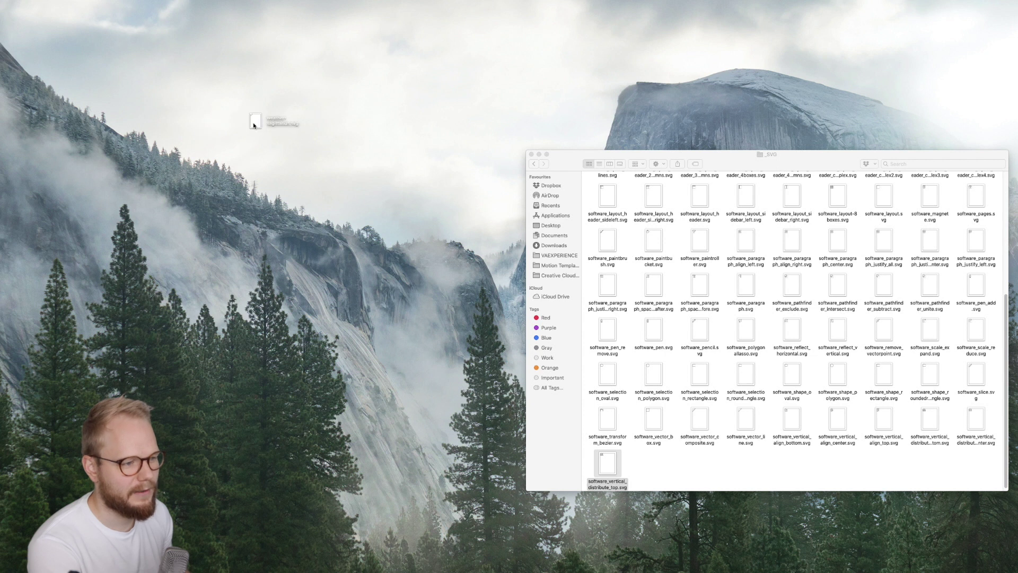